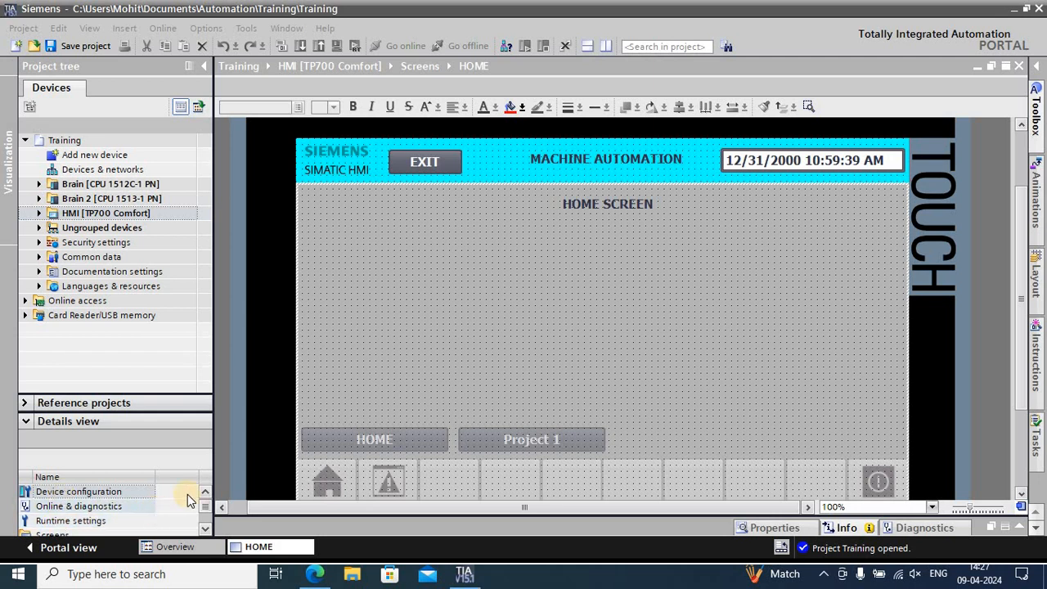
# Step: Add a new pop-up screen under the screen management of the HMI [TP700 Comfort] device
pyautogui.click(39, 215)
pyautogui.click(38, 213)
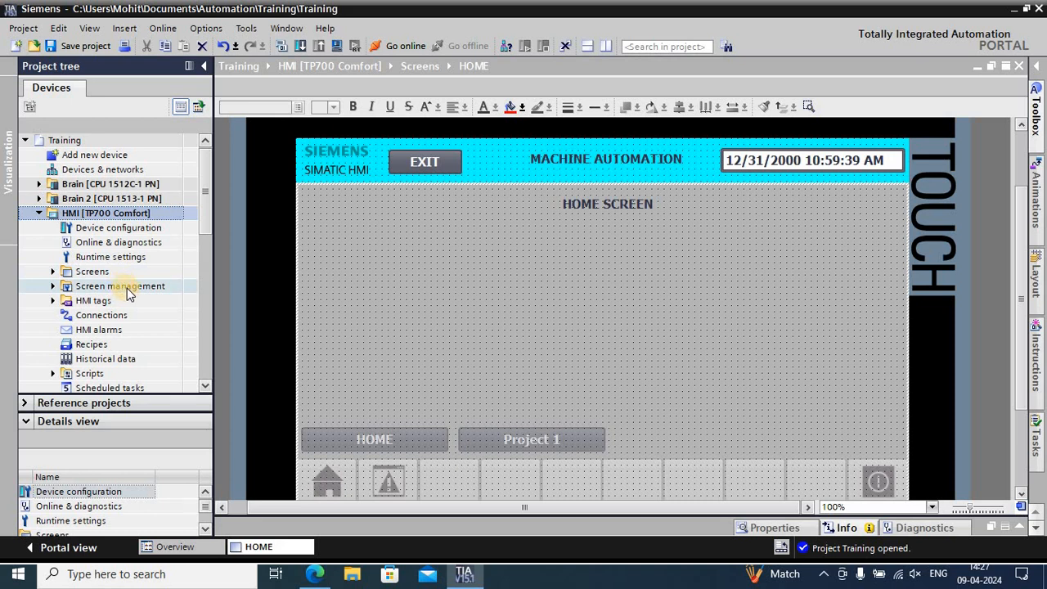
pyautogui.click(52, 287)
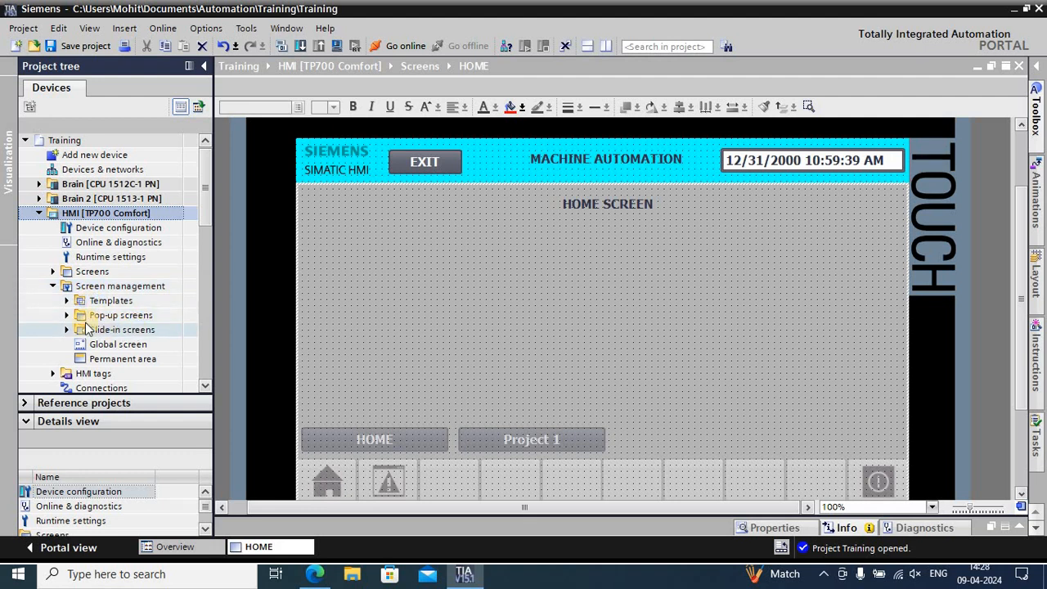
pyautogui.click(67, 317)
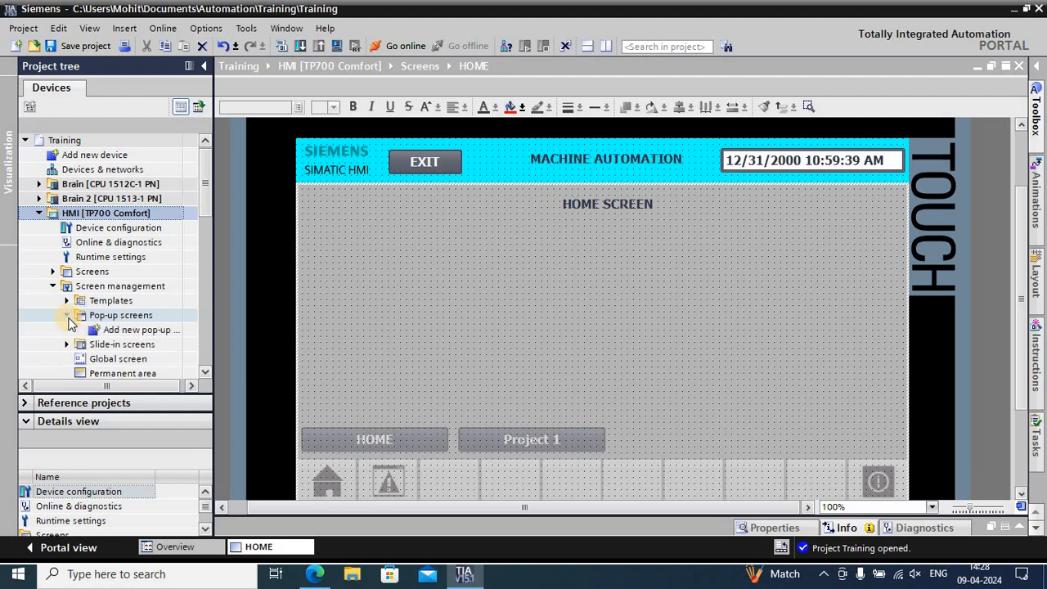
pyautogui.doubleClick(113, 333)
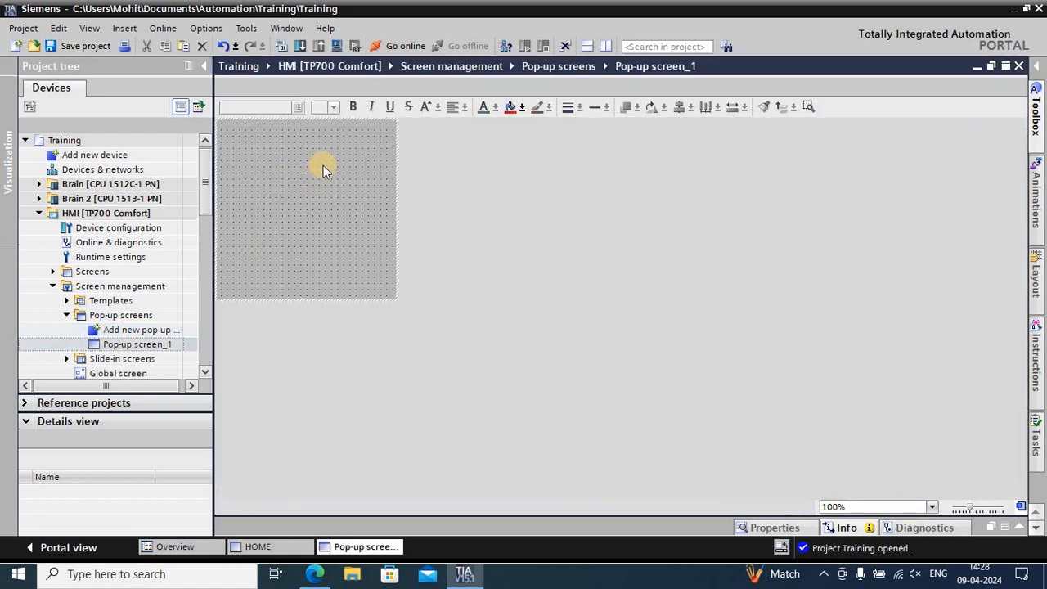
# Step: Rename the new pop-up screen as Emergency Stop in its general properties
pyautogui.rightClick(281, 195)
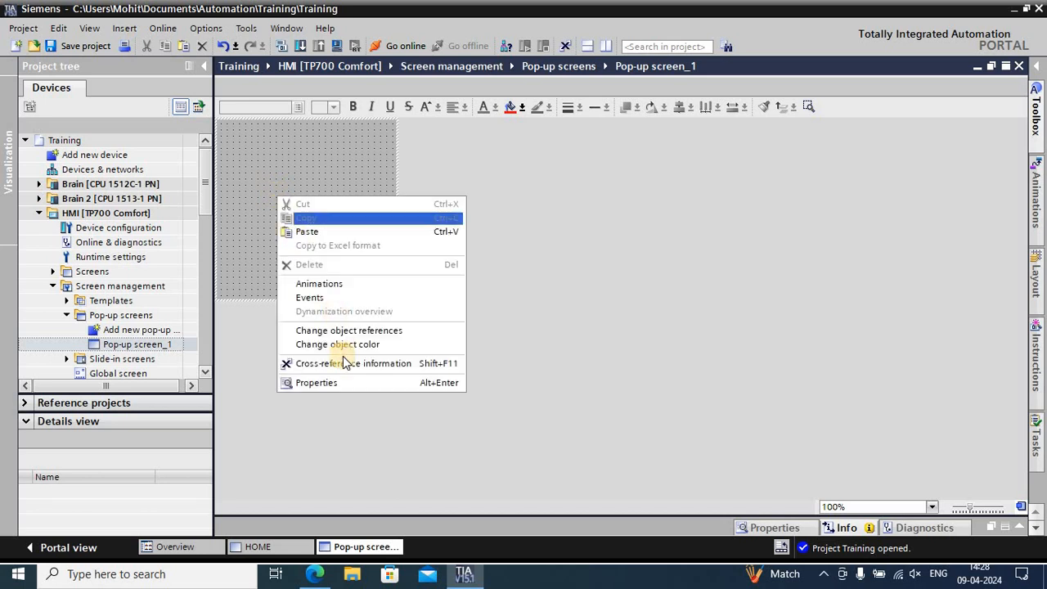
pyautogui.click(336, 383)
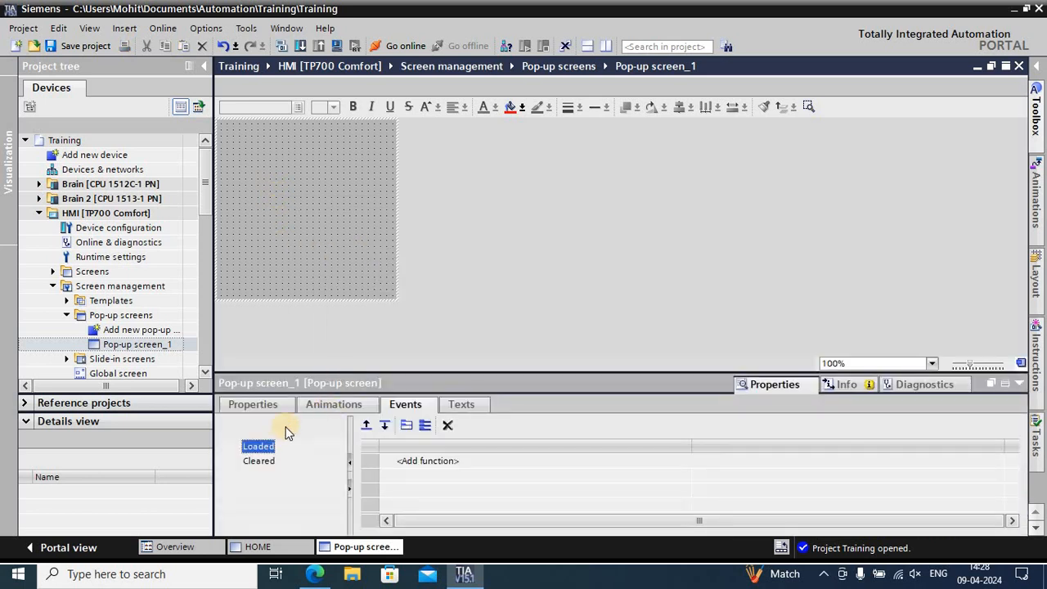
pyautogui.click(255, 406)
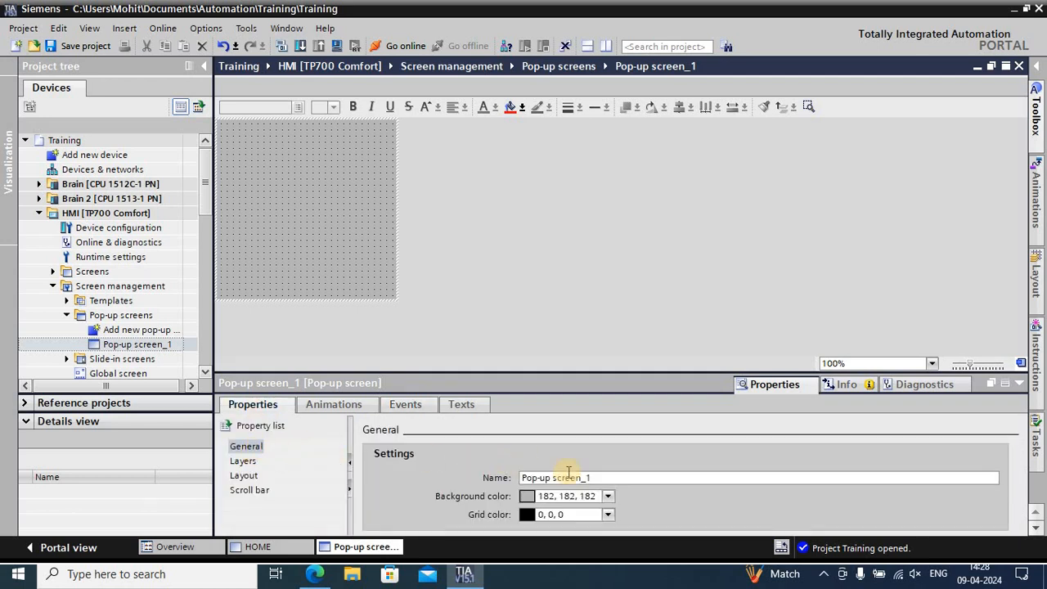
pyautogui.click(529, 481)
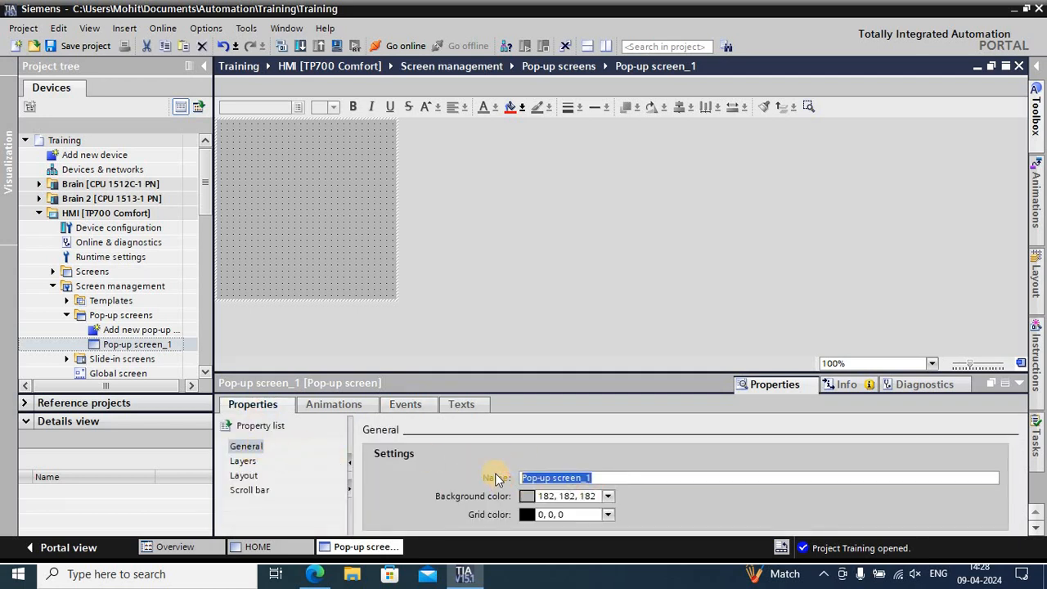
pyautogui.write('Eme')
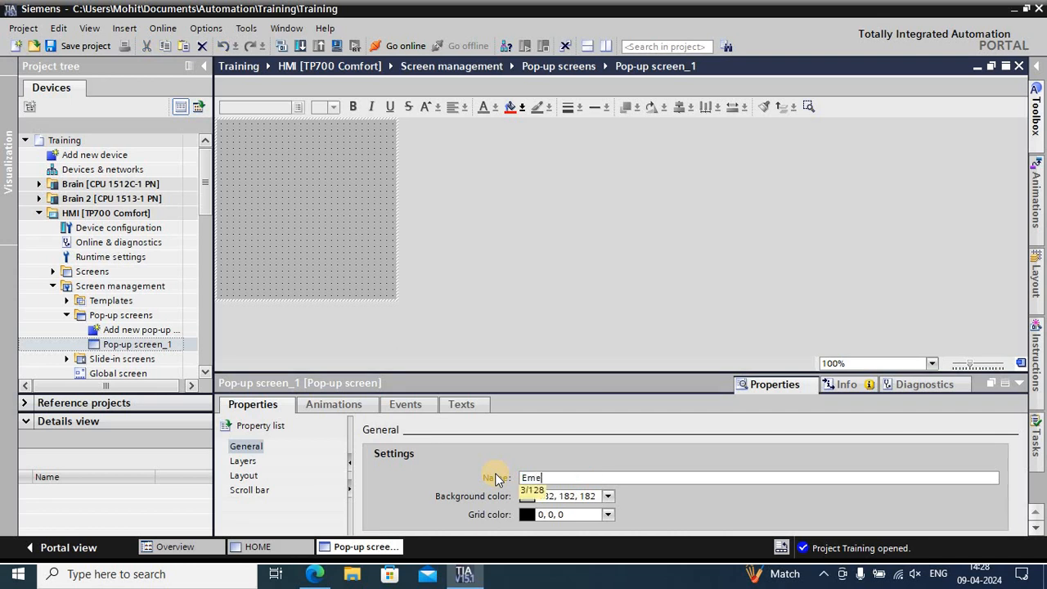
pyautogui.write('rgency Stop')
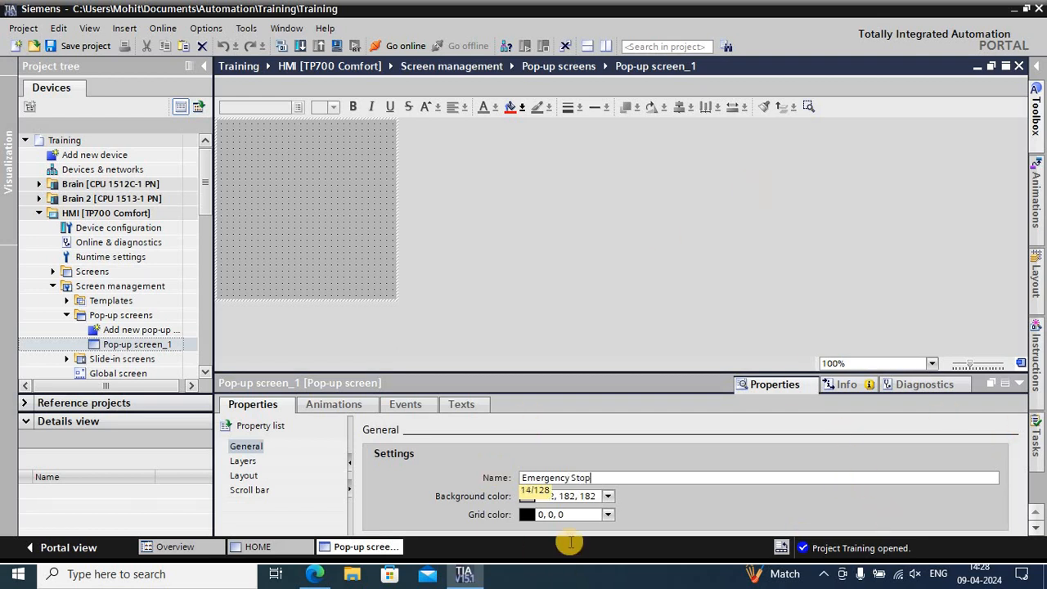
# Step: Set the pop-up screen's background color to light yellow (255, 255, 153) and its grid color to red (255, 0, 0)
pyautogui.click(608, 496)
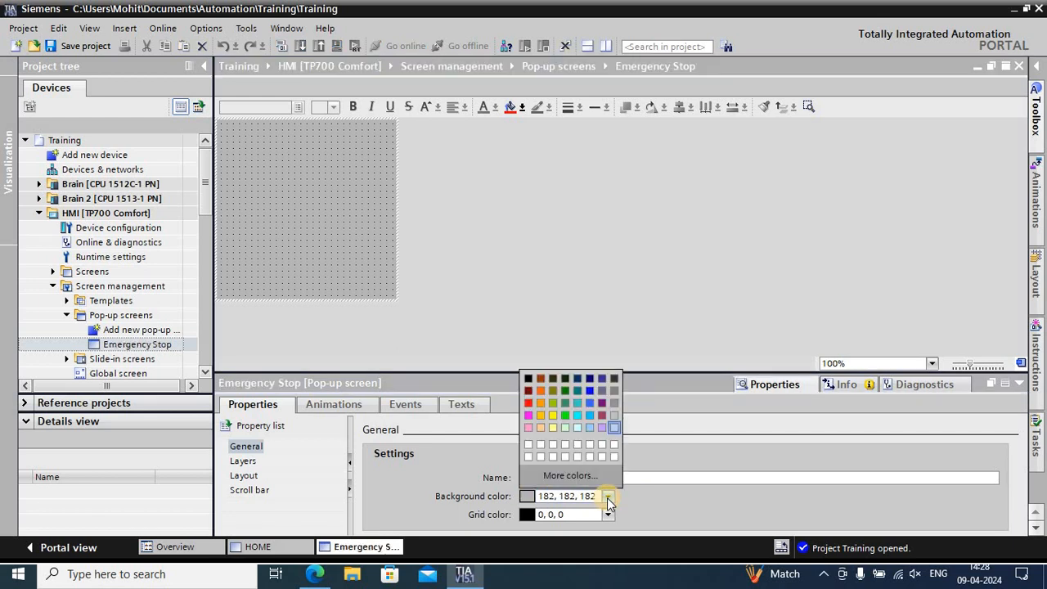
pyautogui.click(554, 432)
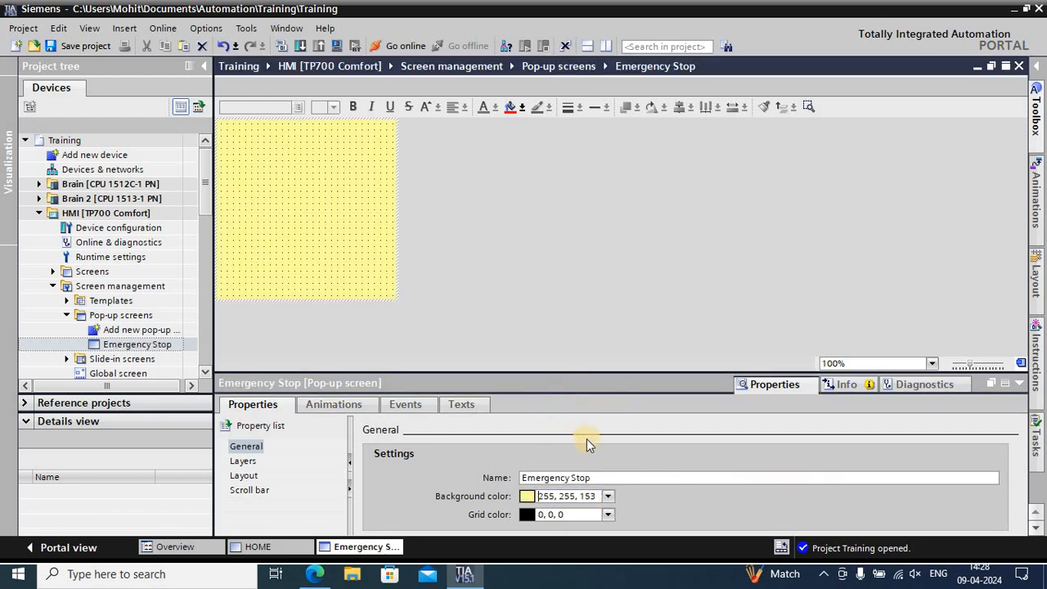
pyautogui.click(608, 515)
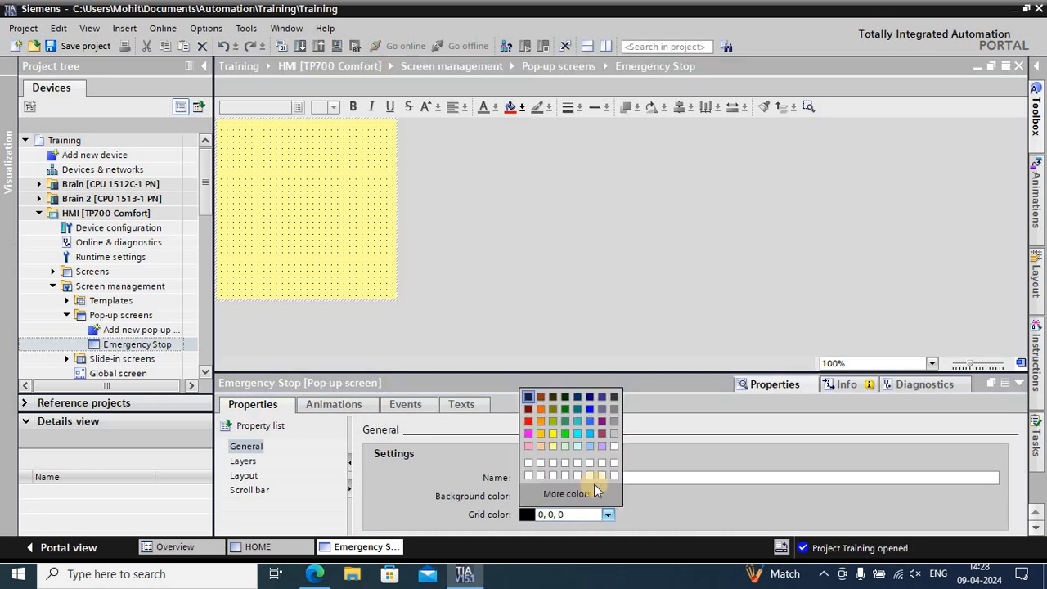
pyautogui.click(528, 421)
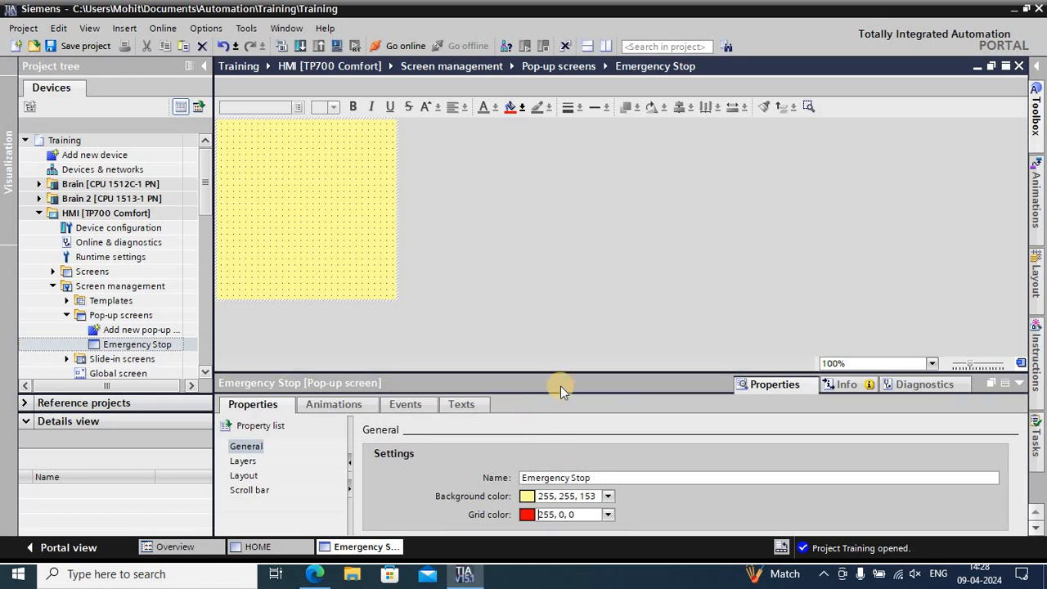
# Step: Examine the pop-up screen's layer list and its active layer setting
pyautogui.click(245, 446)
pyautogui.click(243, 461)
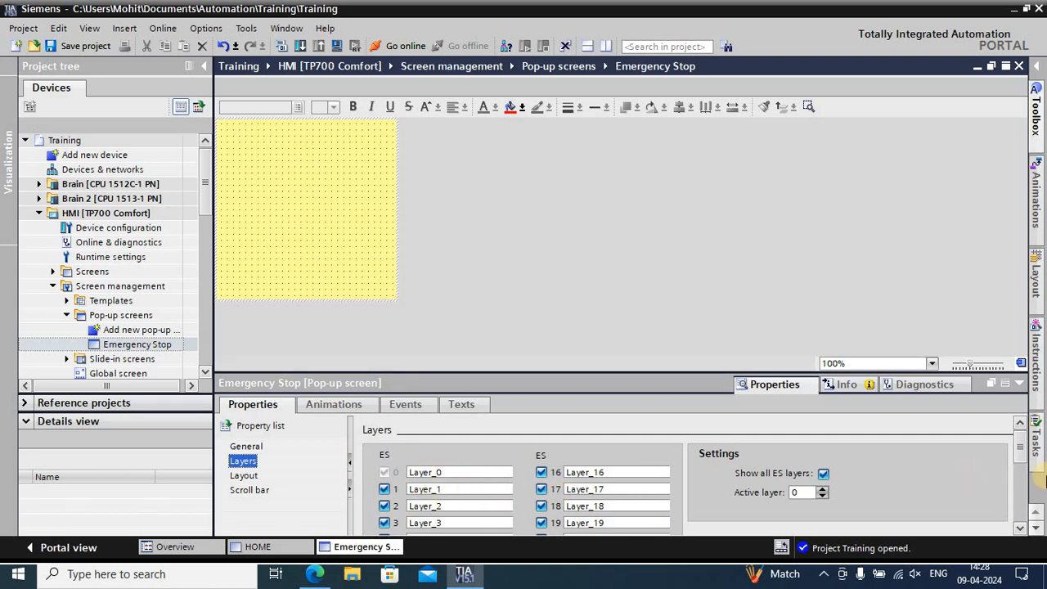
pyautogui.scroll(-1, 1013, 487)
pyautogui.scroll(-4, 1013, 487)
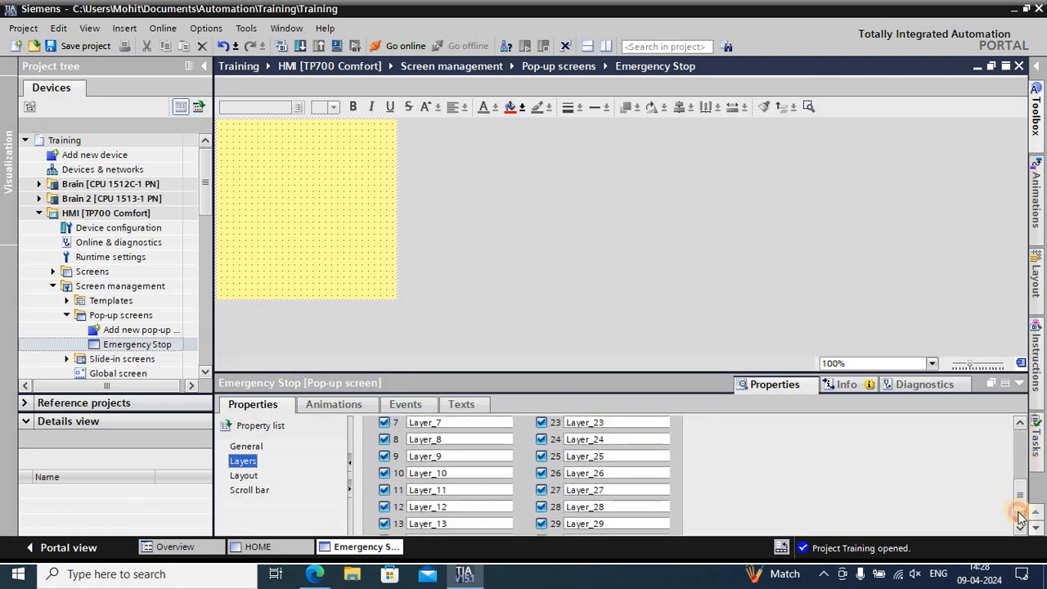
pyautogui.scroll(4, 1012, 479)
pyautogui.scroll(1, 1011, 459)
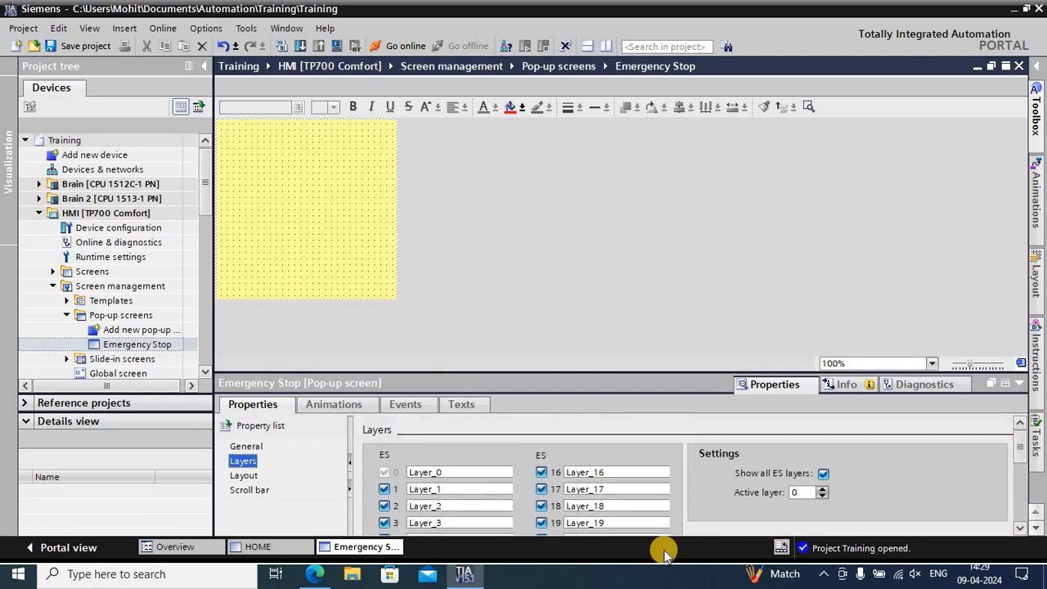
pyautogui.click(795, 491)
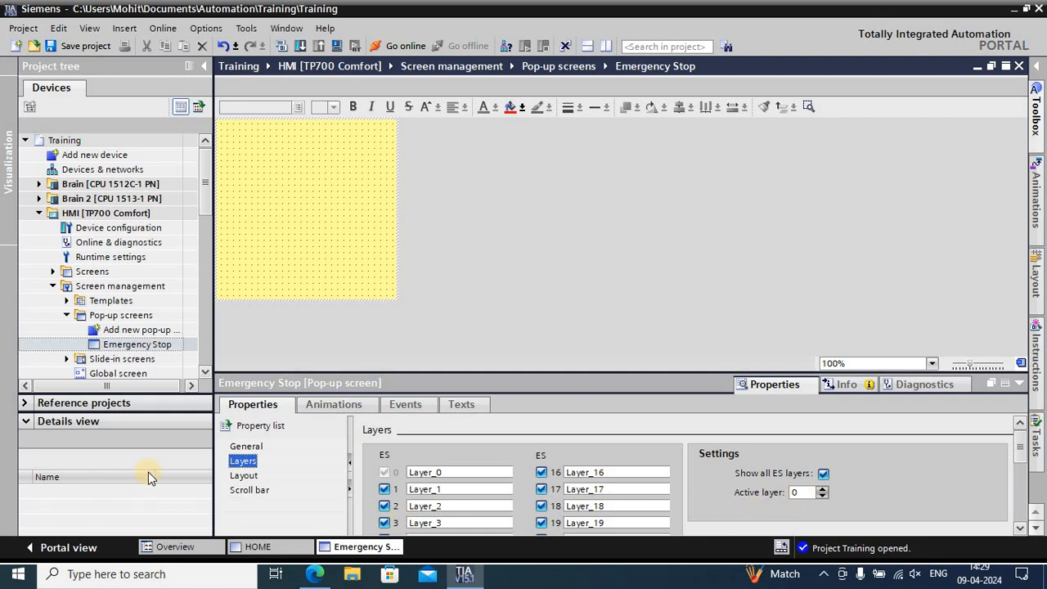
# Step: Set the pop-up screen's size to a width of 336 and a height of 264
pyautogui.click(245, 476)
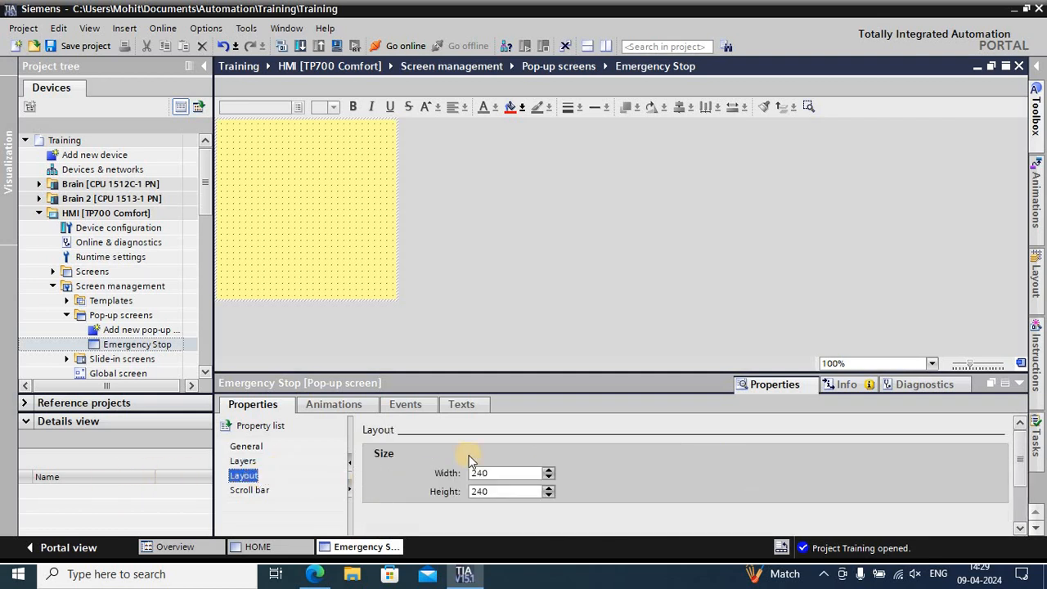
pyautogui.click(546, 469)
pyautogui.click(547, 470)
pyautogui.click(547, 470)
pyautogui.click(547, 469)
pyautogui.moveTo(547, 470); pyautogui.dragTo(547, 471)
pyautogui.click(547, 493)
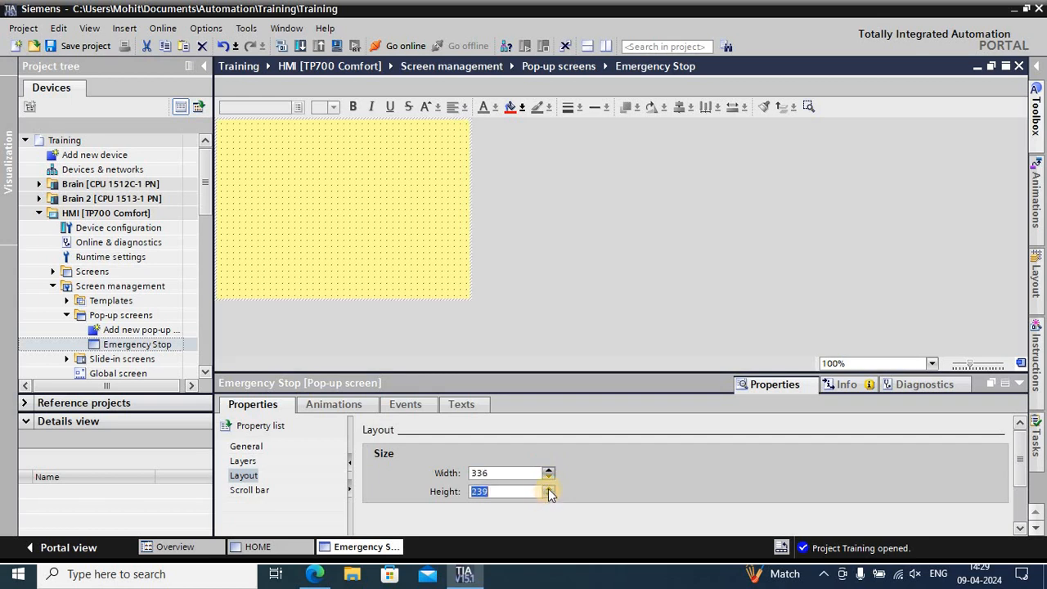
pyautogui.click(548, 489)
pyautogui.moveTo(548, 489); pyautogui.dragTo(548, 489)
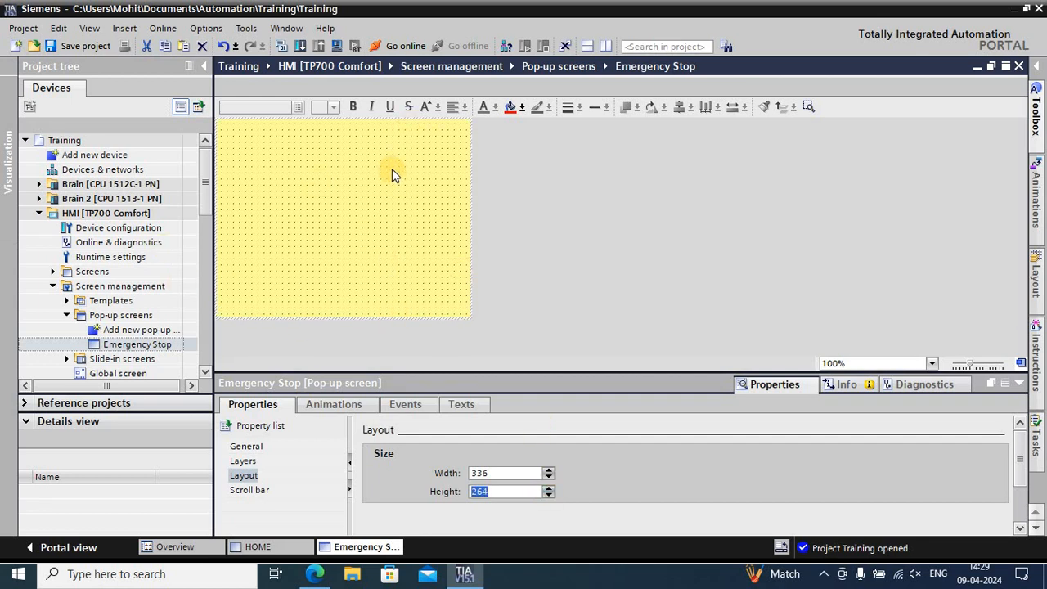
pyautogui.click(346, 230)
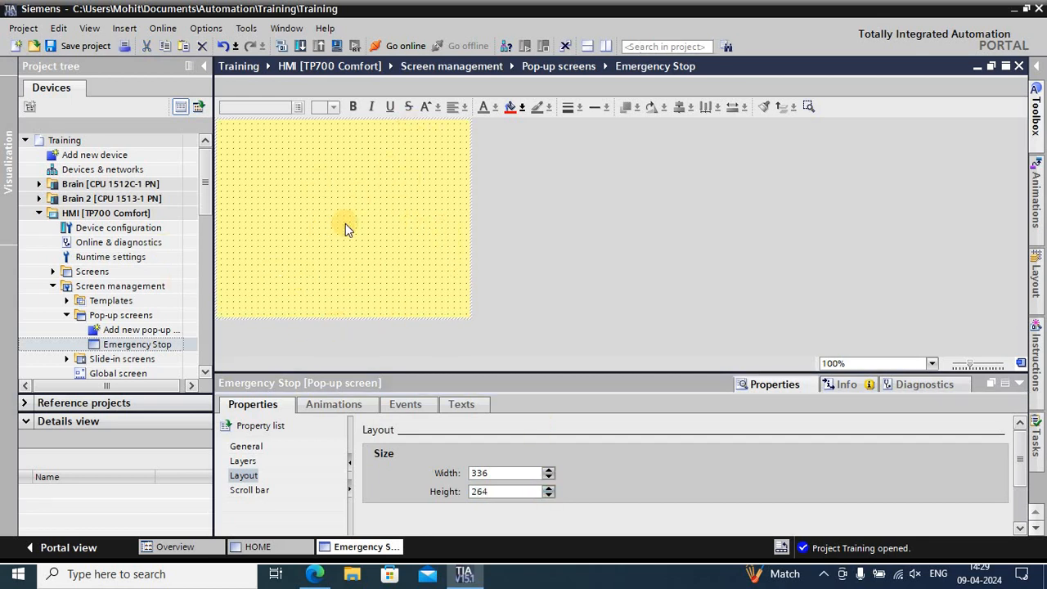
# Step: Insert a text field reading "Emergency Stop" near the upper edge of the pop-up screen
pyautogui.click(1036, 111)
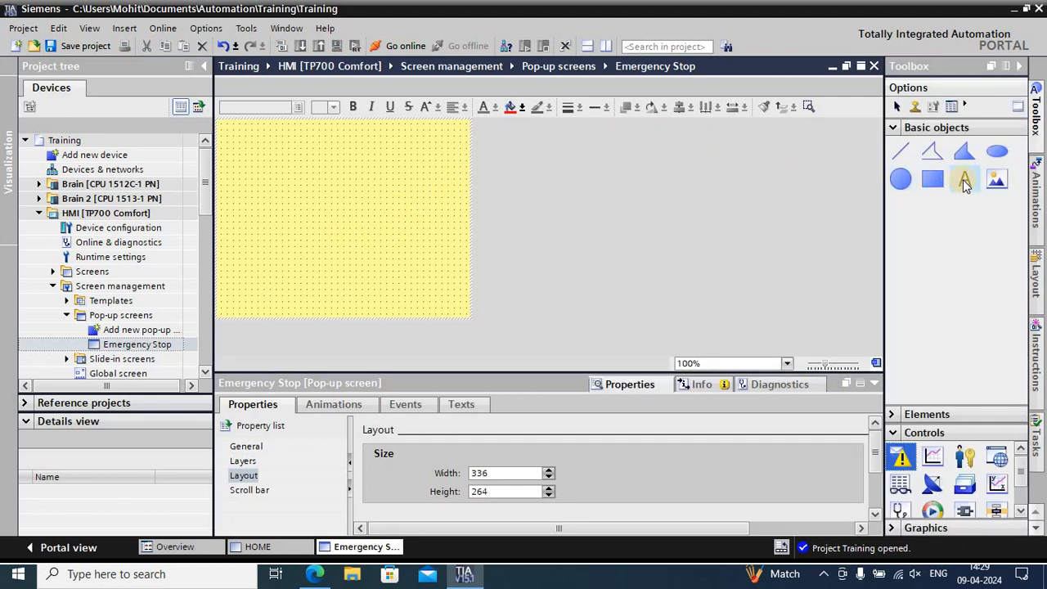
pyautogui.click(966, 181)
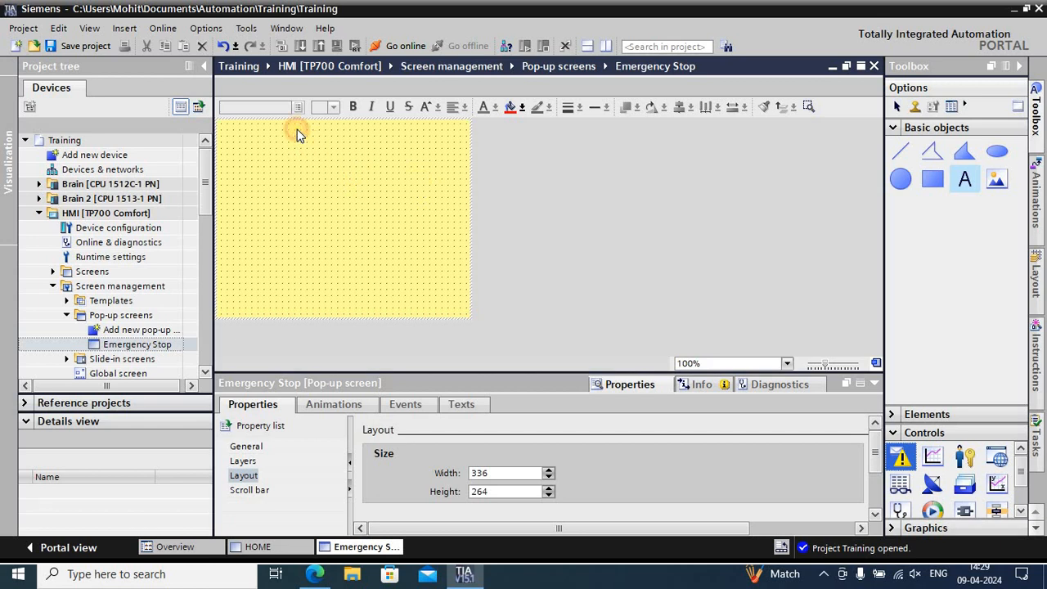
pyautogui.moveTo(286, 128); pyautogui.dragTo(312, 152)
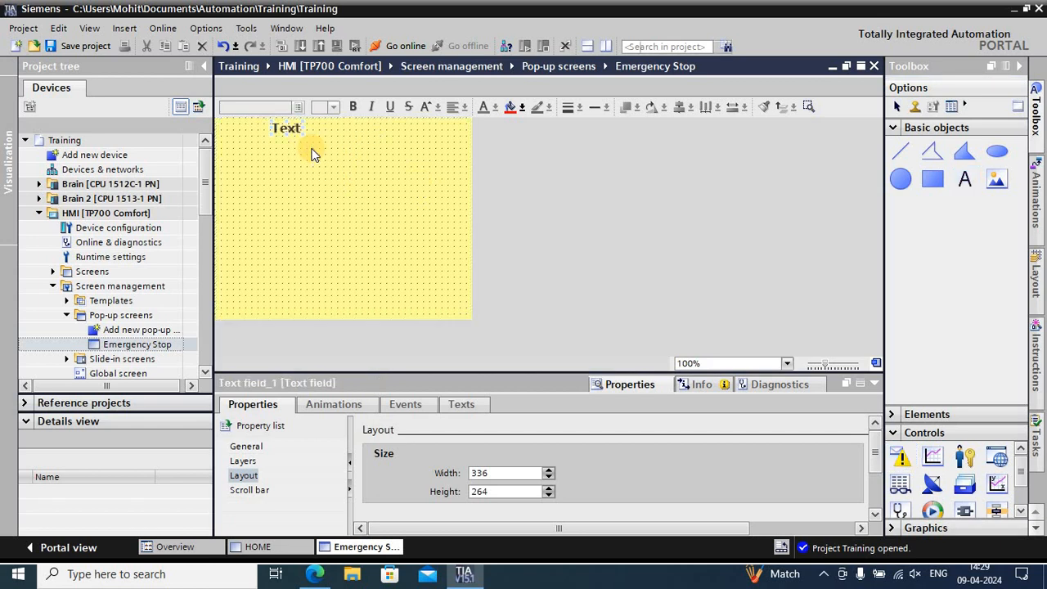
pyautogui.write('E')
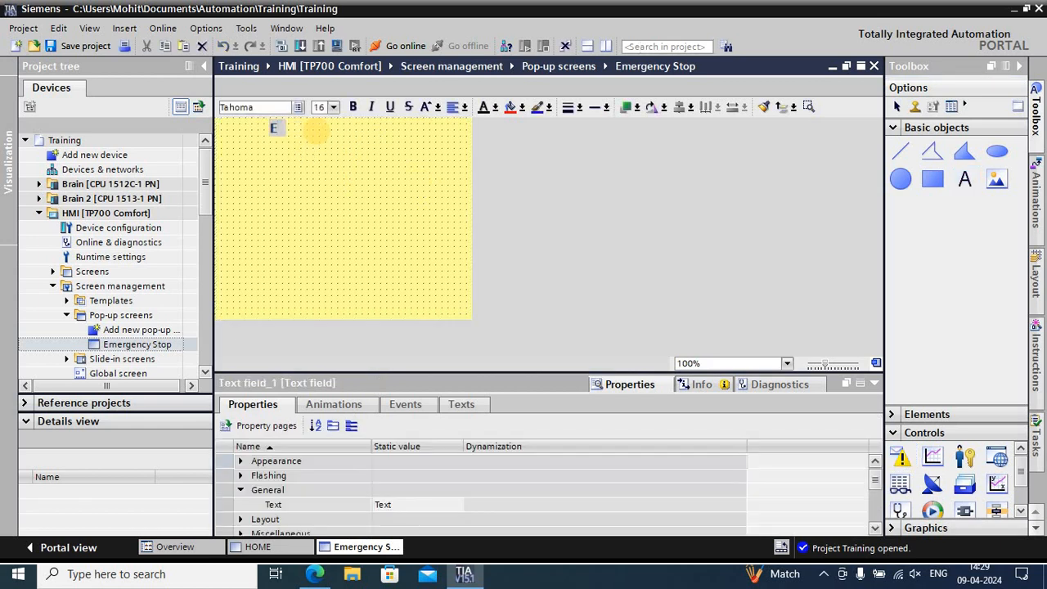
pyautogui.write('mergenc')
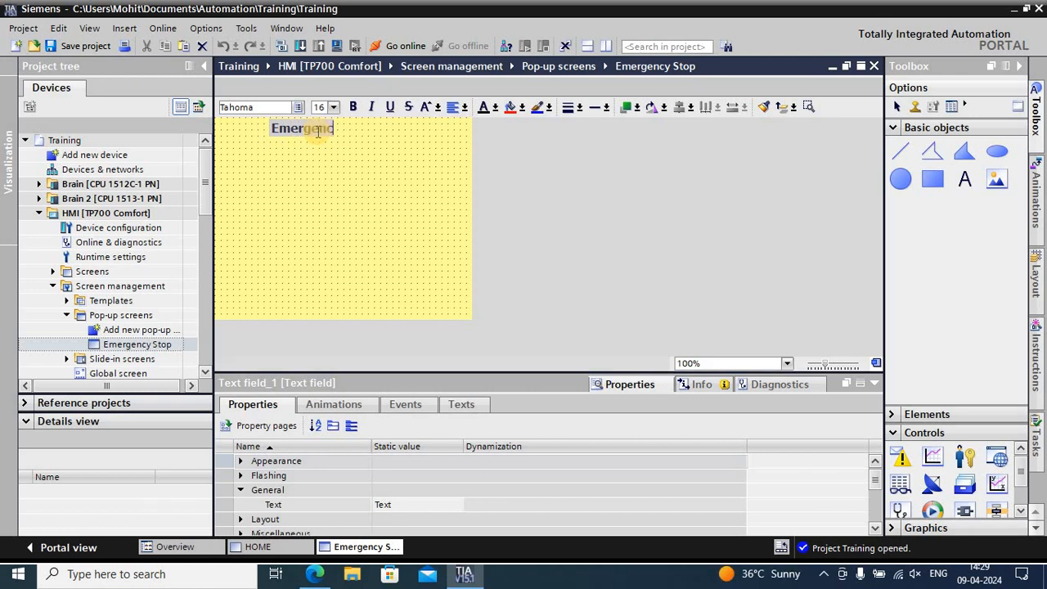
pyautogui.write('y Stop')
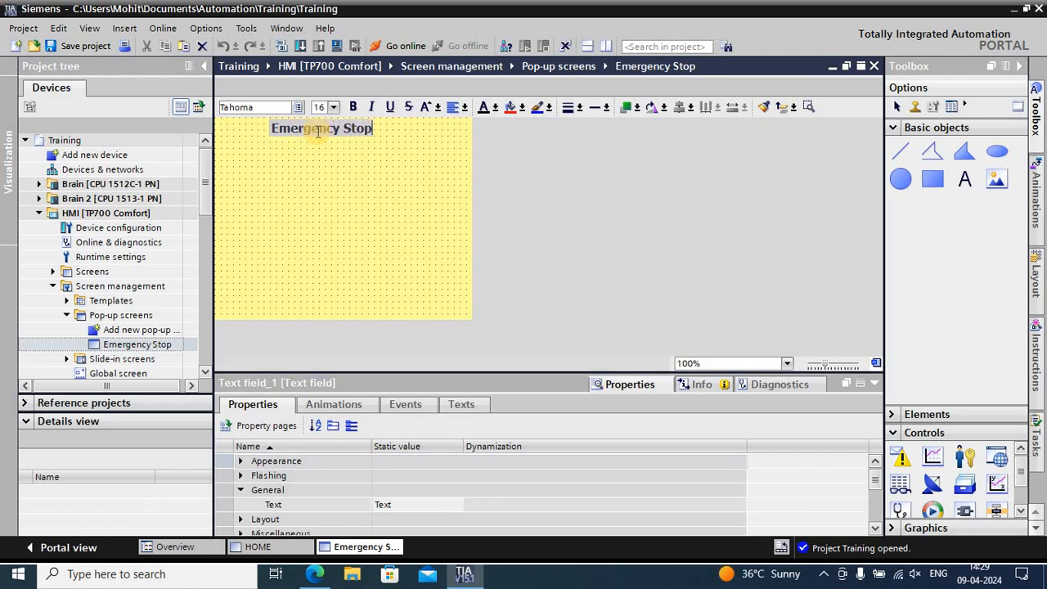
pyautogui.click(360, 162)
# Step: Enlarge the font of the "Emergency Stop" text and center it as a heading across the top of the pop-up screen
pyautogui.moveTo(340, 128); pyautogui.dragTo(350, 144)
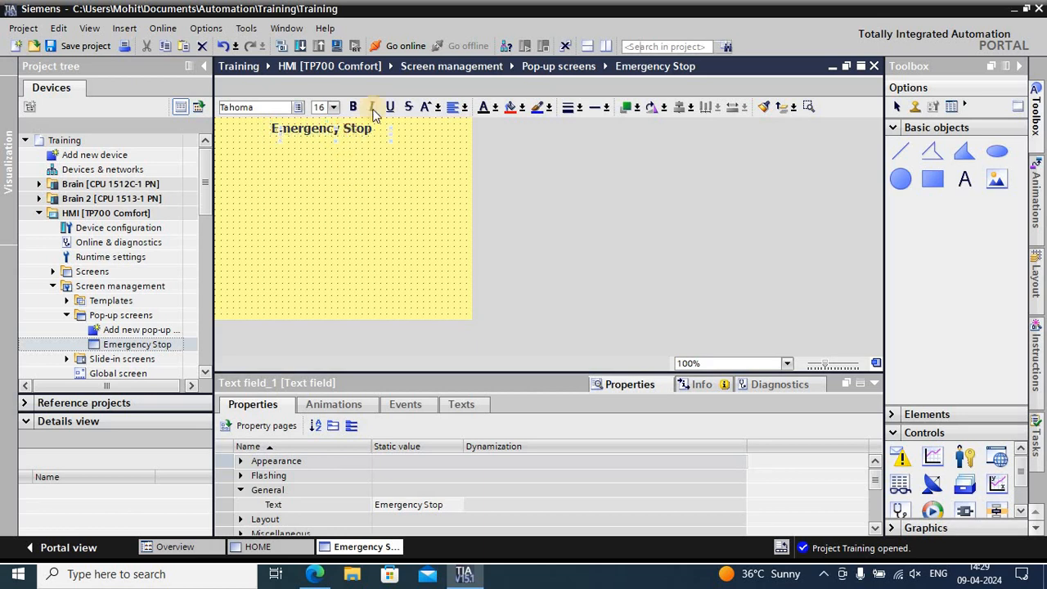
pyautogui.click(334, 107)
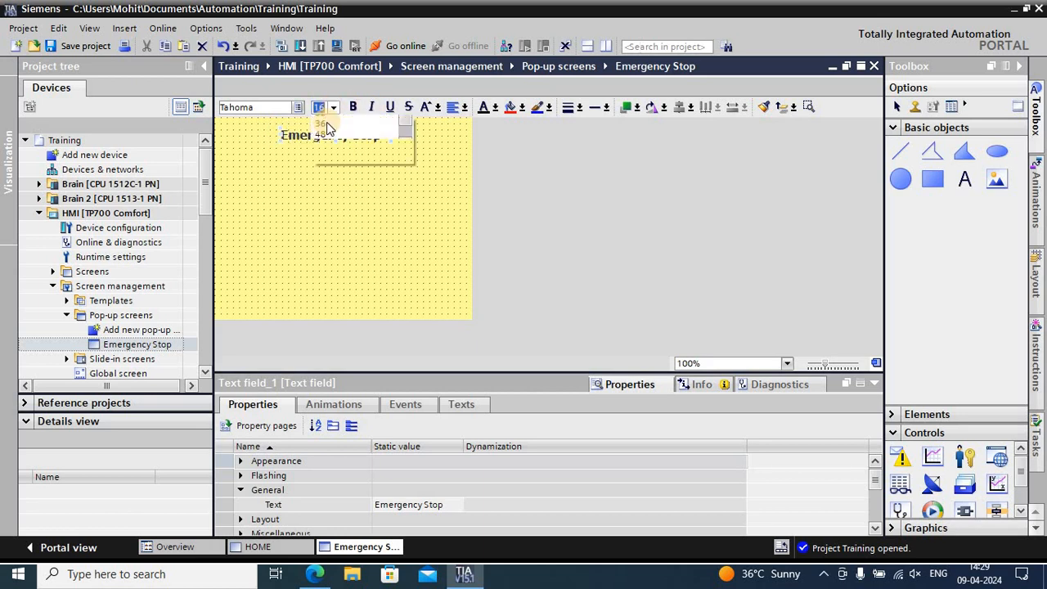
pyautogui.click(321, 213)
pyautogui.moveTo(347, 149)
pyautogui.mouseDown()
pyautogui.moveTo(296, 157)
pyautogui.moveTo(342, 147)
pyautogui.mouseUp()
pyautogui.click(288, 176)
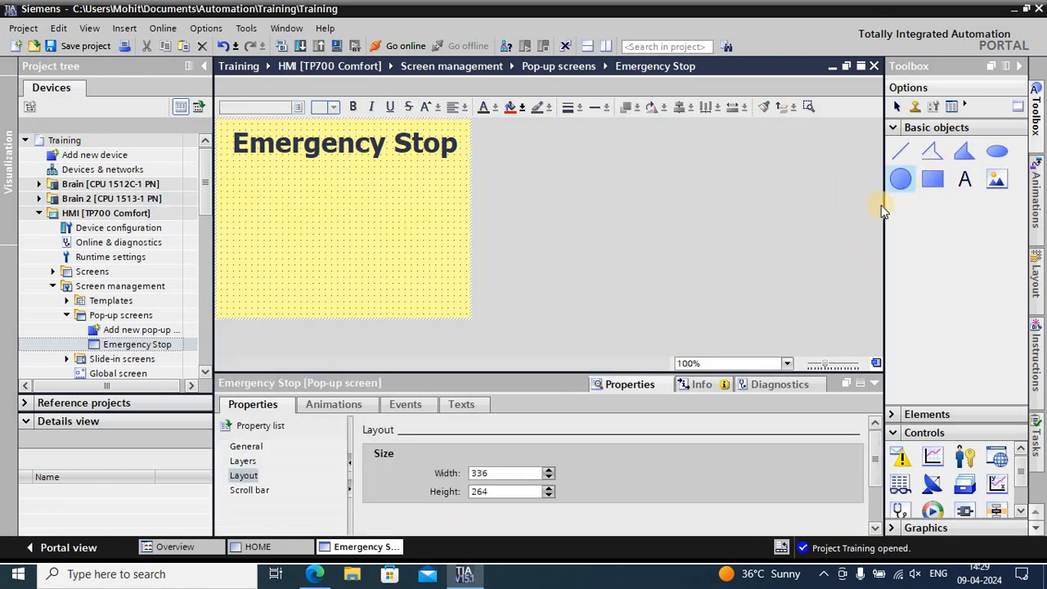
# Step: Place a small circle below the start of the "Emergency Stop" heading
pyautogui.click(905, 180)
pyautogui.click(901, 151)
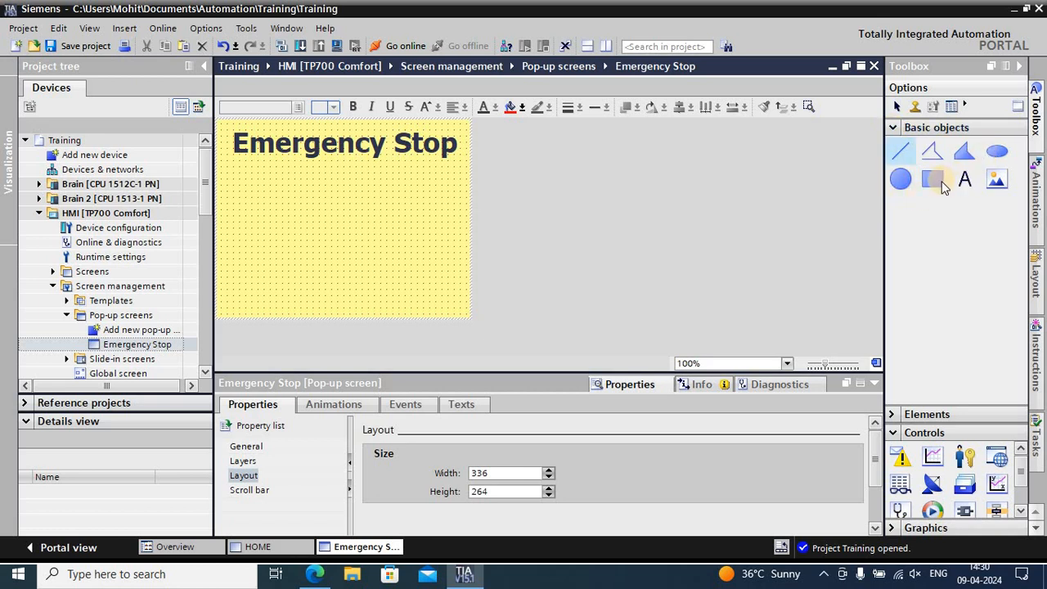
pyautogui.click(936, 183)
pyautogui.click(904, 182)
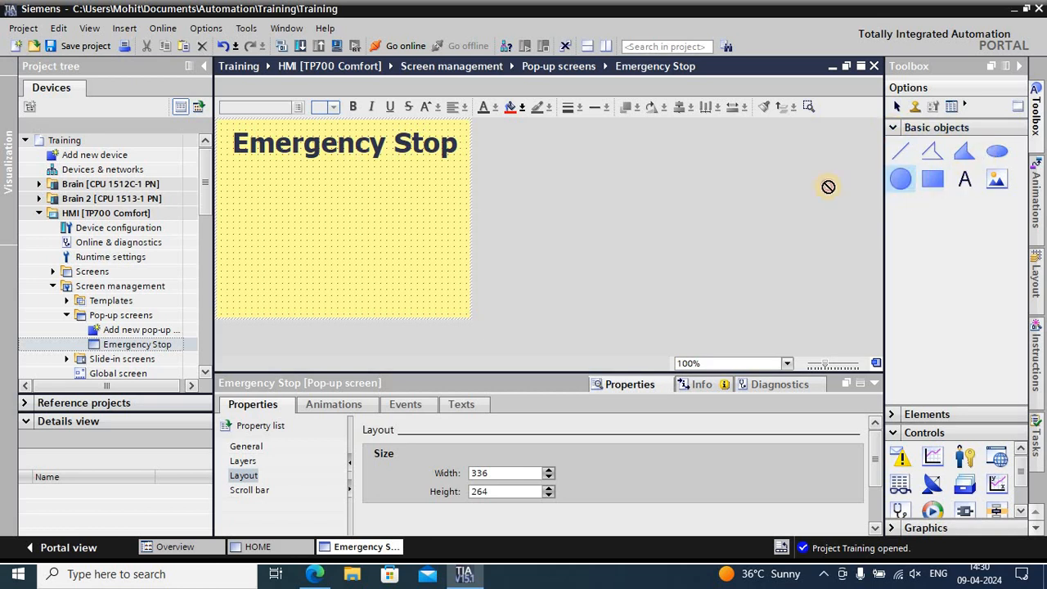
pyautogui.click(239, 190)
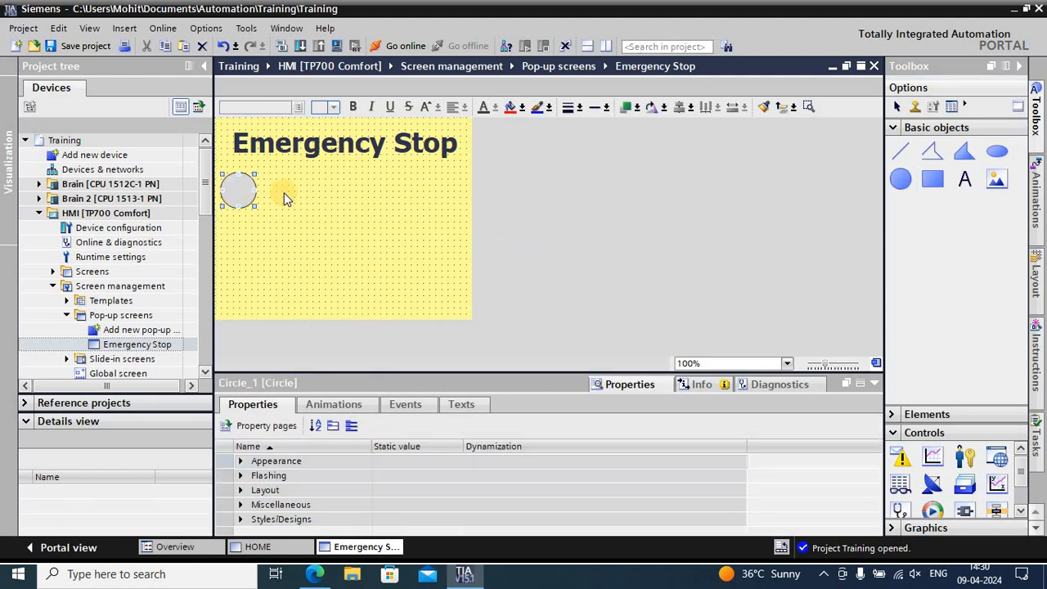
pyautogui.click(277, 201)
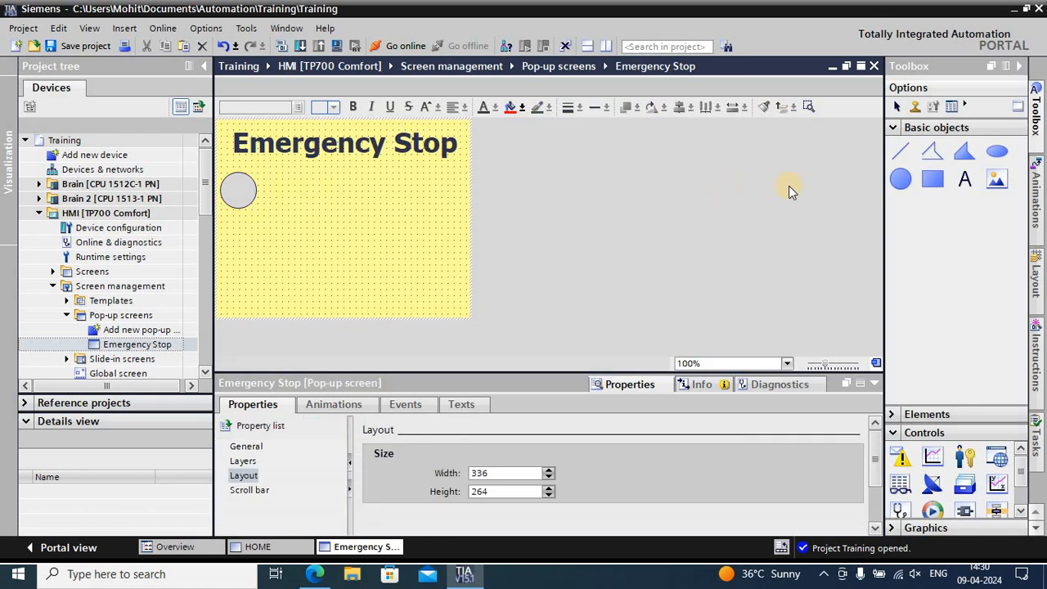
# Step: Add a default text field beside the circle and delete both objects from the pop-up screen
pyautogui.click(963, 179)
pyautogui.click(275, 185)
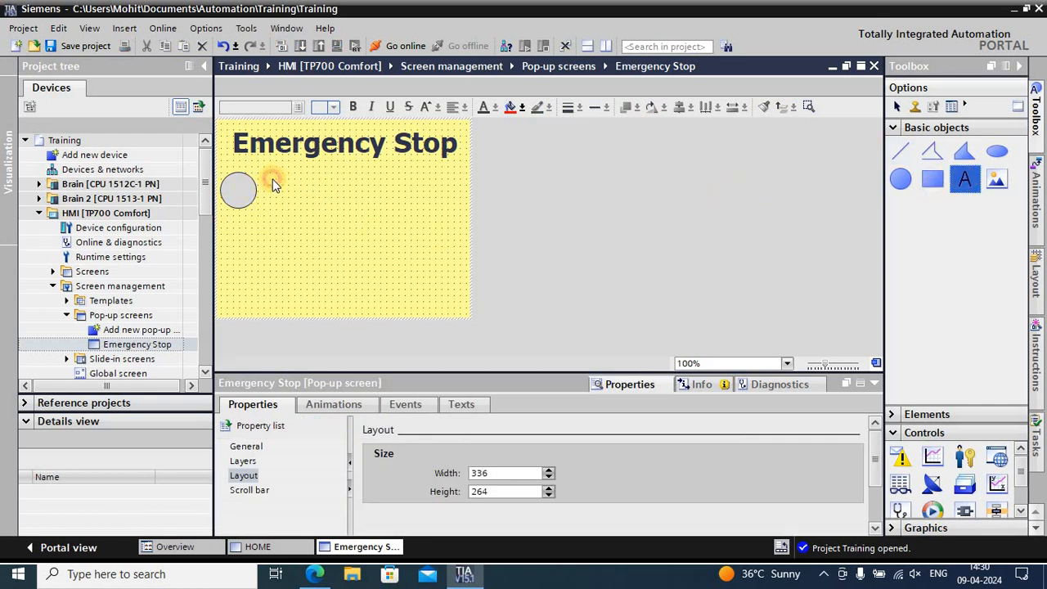
pyautogui.click(249, 190)
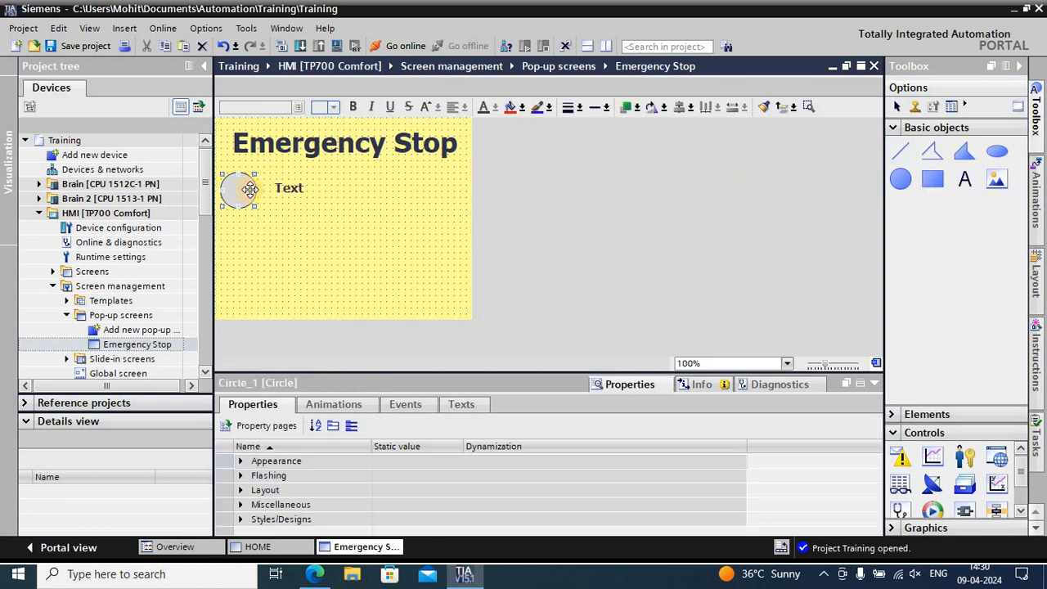
pyautogui.press('Delete')
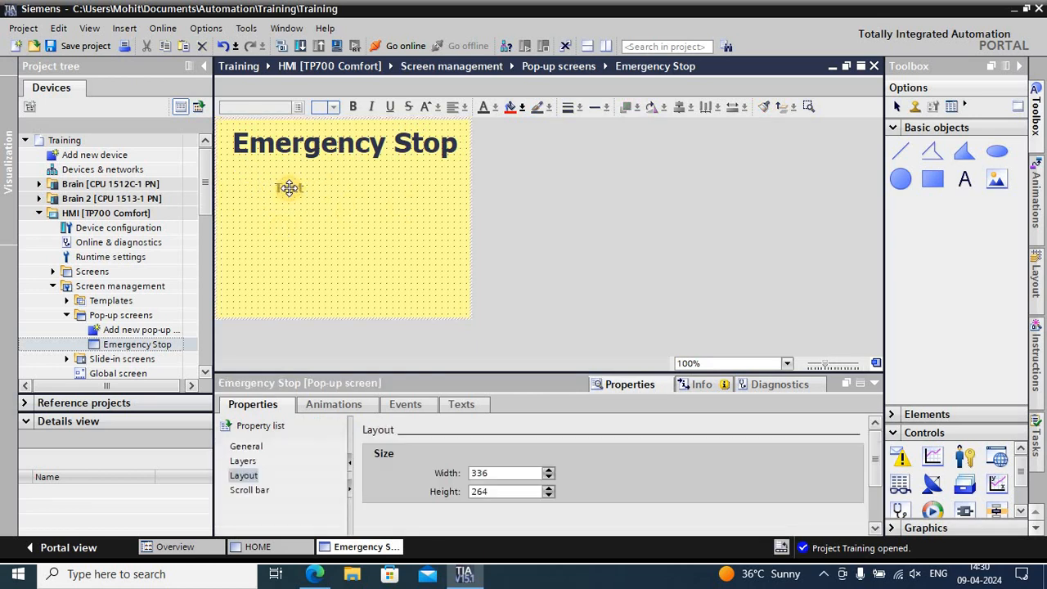
pyautogui.click(288, 189)
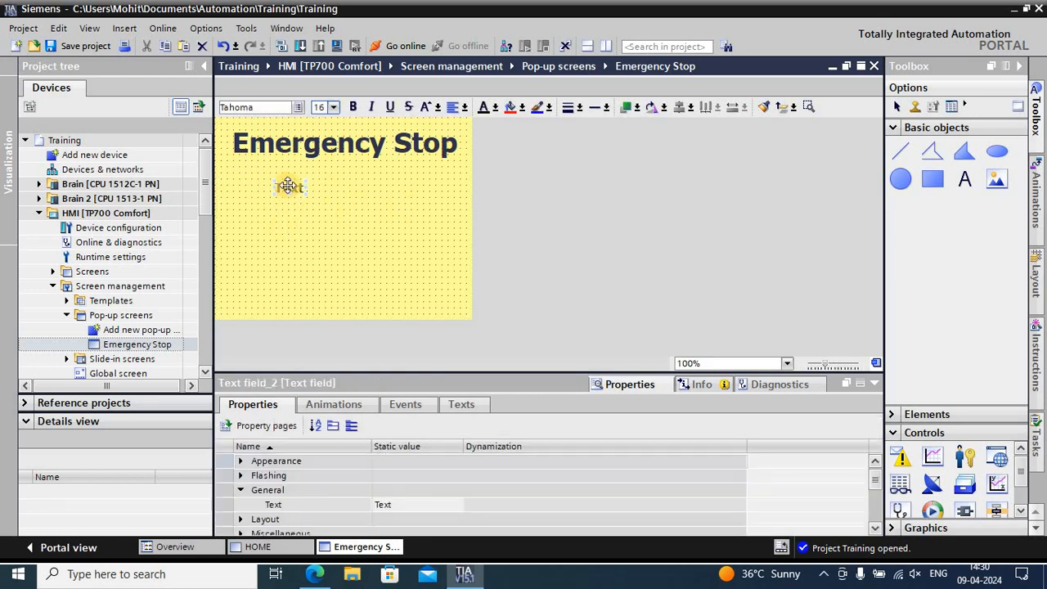
pyautogui.press('Delete')
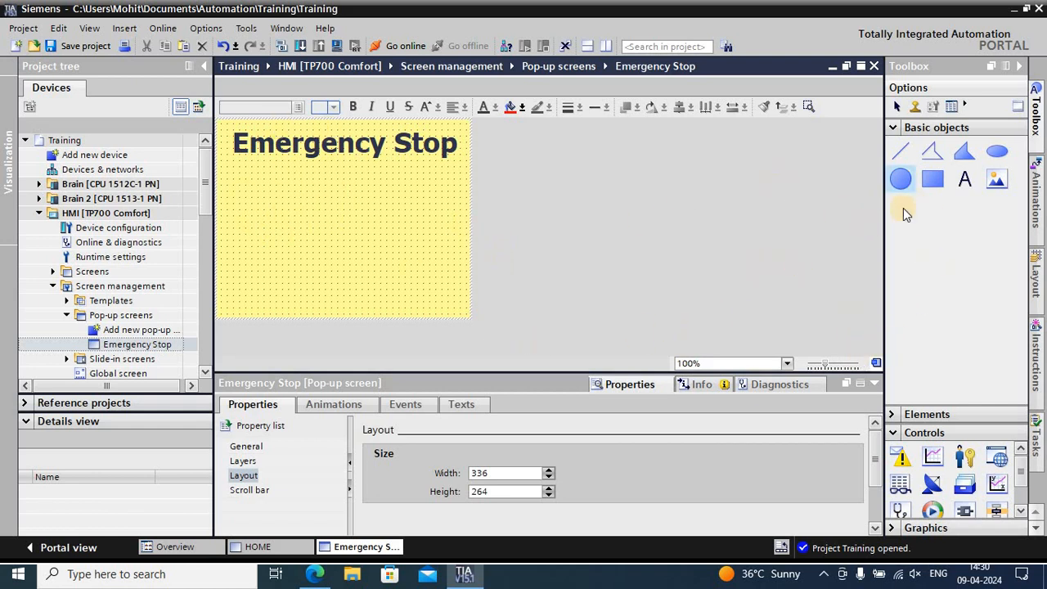
# Step: Insert a button labelled "Close" in the lower part of the Emergency Stop pop-up screen
pyautogui.click(894, 127)
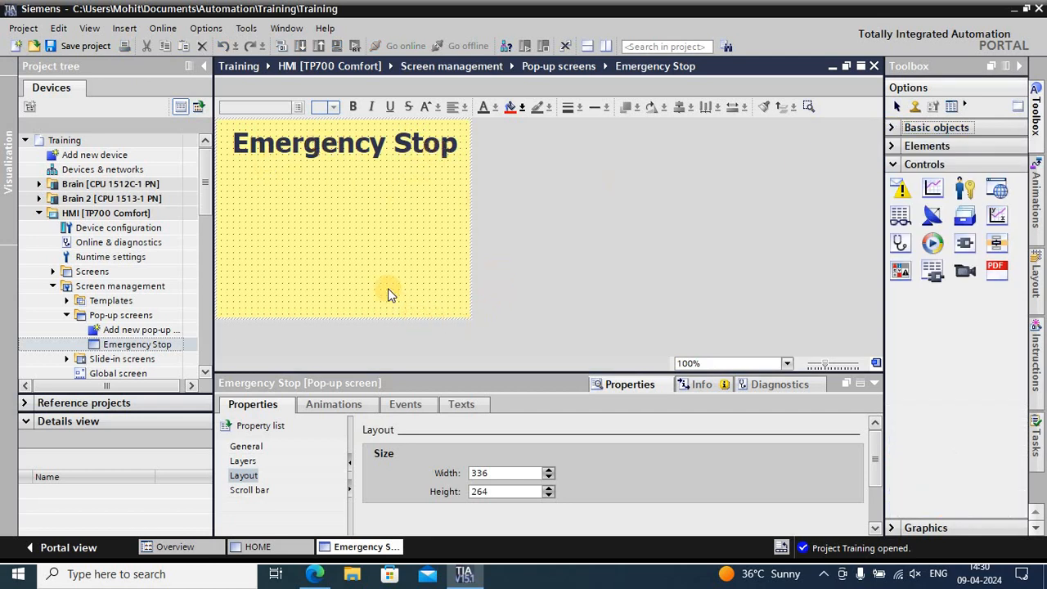
pyautogui.click(889, 165)
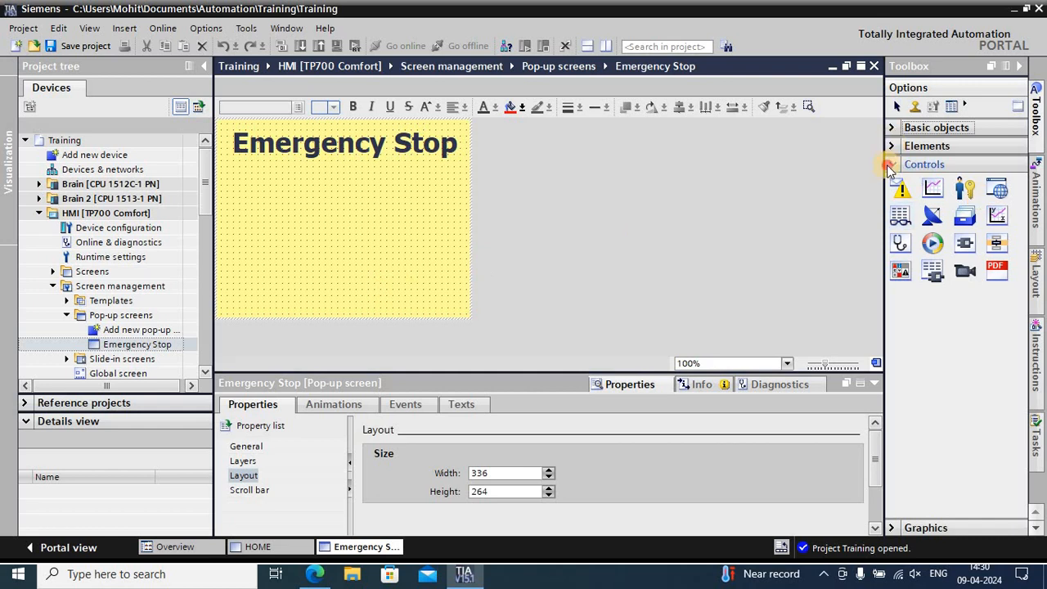
pyautogui.click(898, 145)
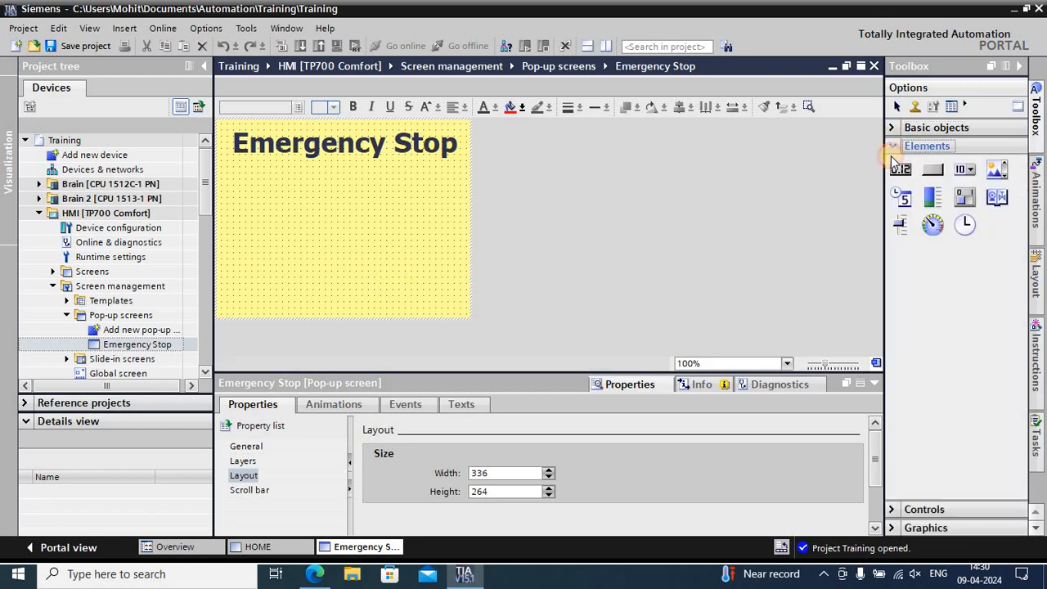
pyautogui.click(935, 173)
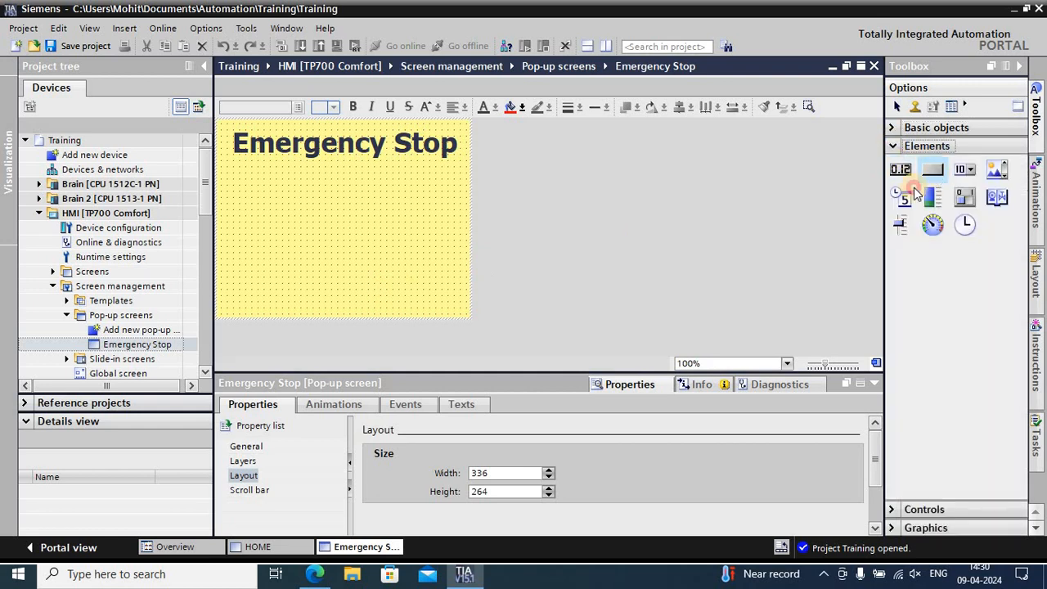
pyautogui.click(310, 285)
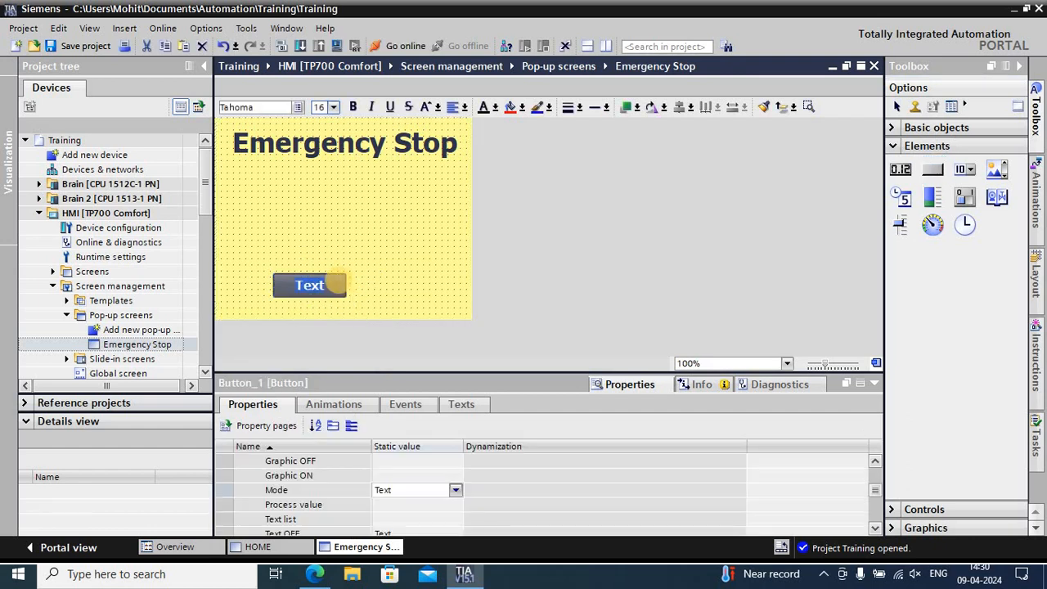
pyautogui.write('Close')
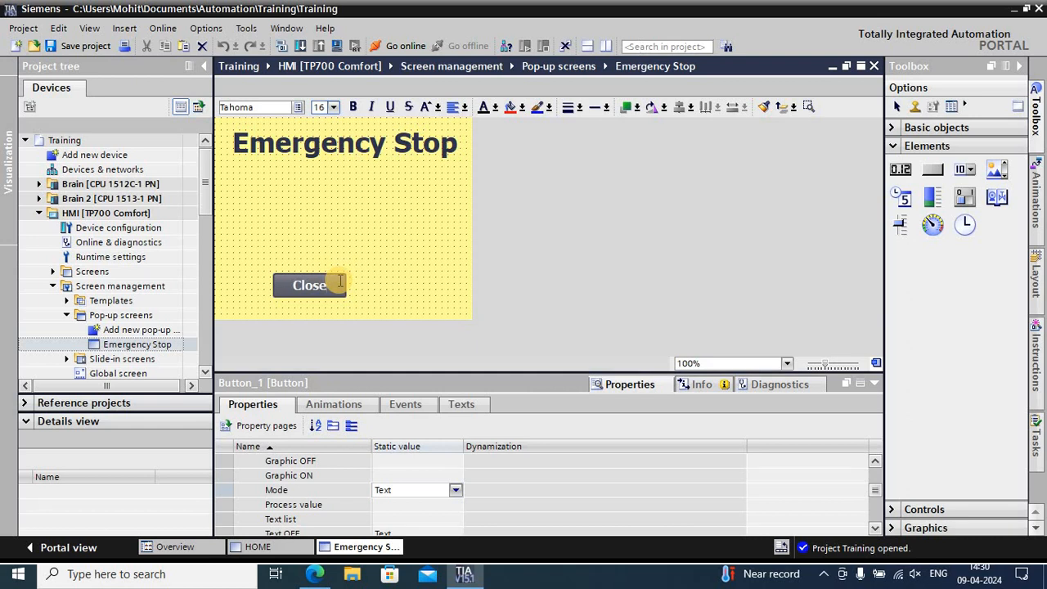
pyautogui.click(404, 228)
# Step: Widen the Close button and move it close to the lower edge of the pop-up screen
pyautogui.click(333, 286)
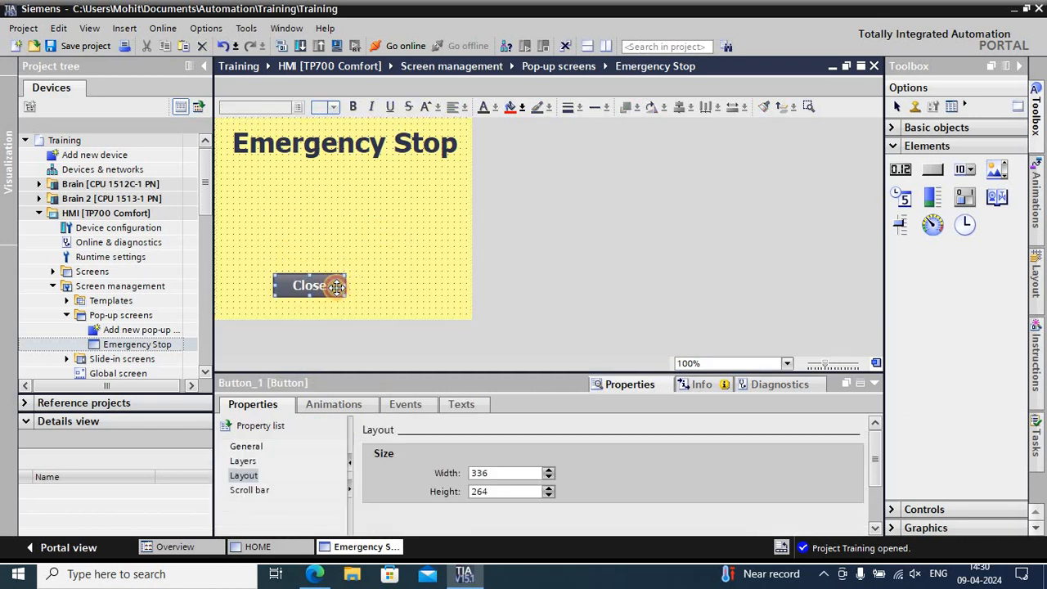
pyautogui.moveTo(344, 285); pyautogui.dragTo(353, 305)
pyautogui.click(404, 256)
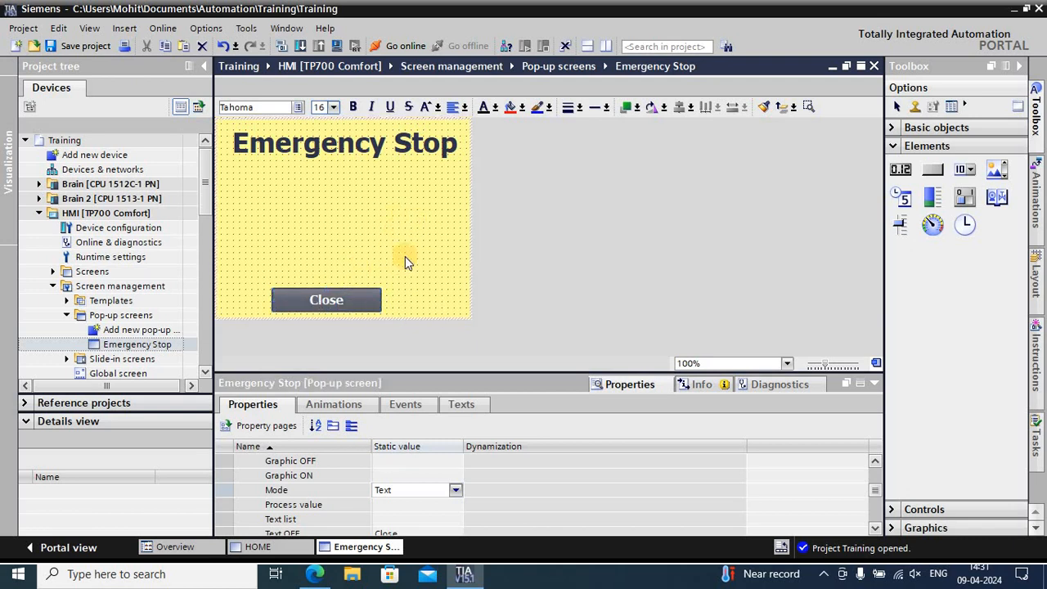
pyautogui.click(342, 298)
pyautogui.rightClick(305, 302)
pyautogui.click(304, 302)
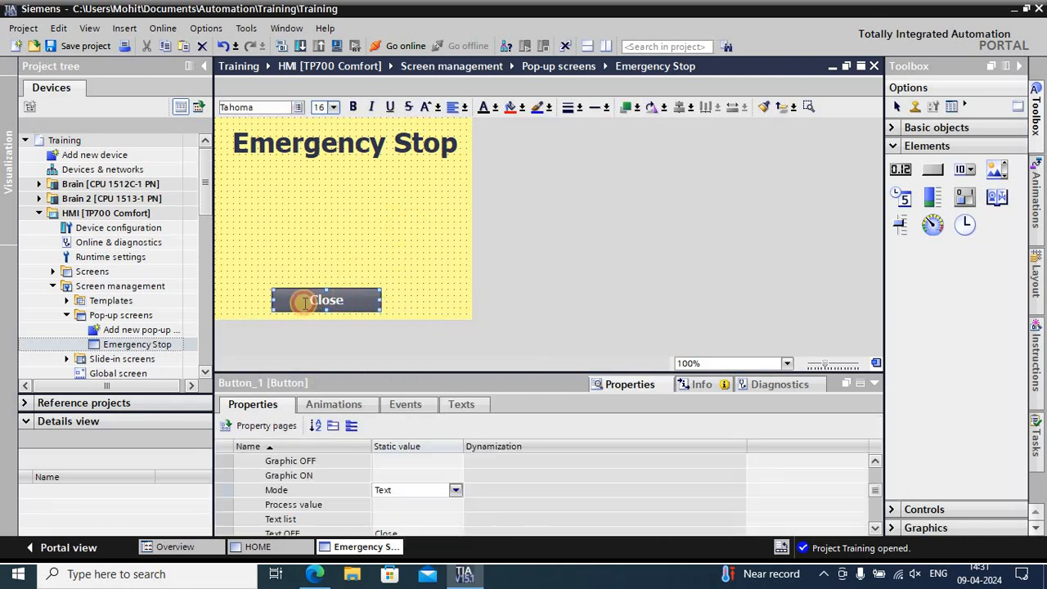
pyautogui.click(261, 274)
pyautogui.click(281, 301)
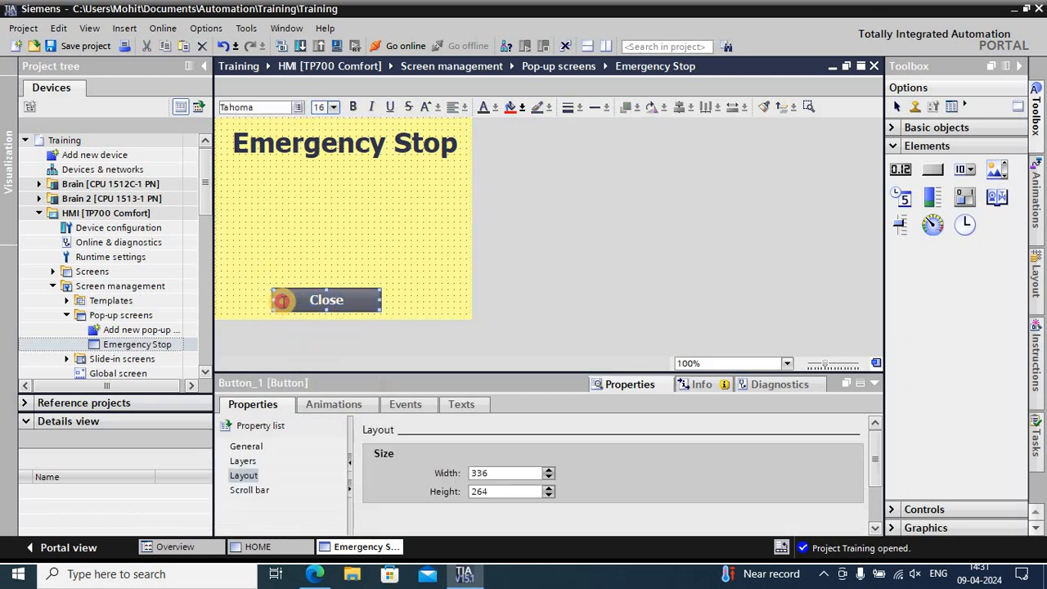
pyautogui.click(283, 301)
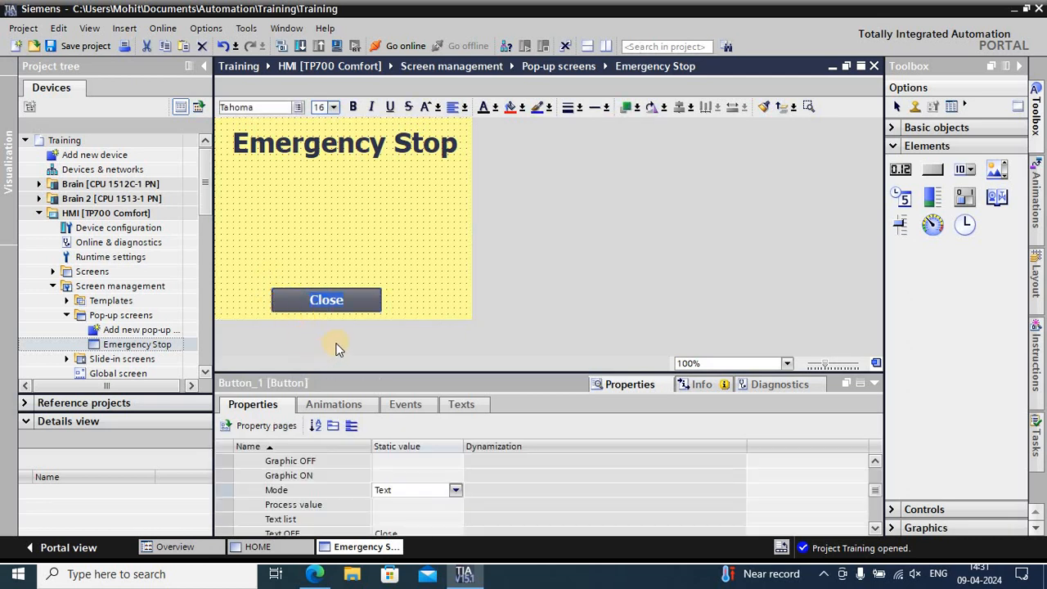
pyautogui.click(400, 298)
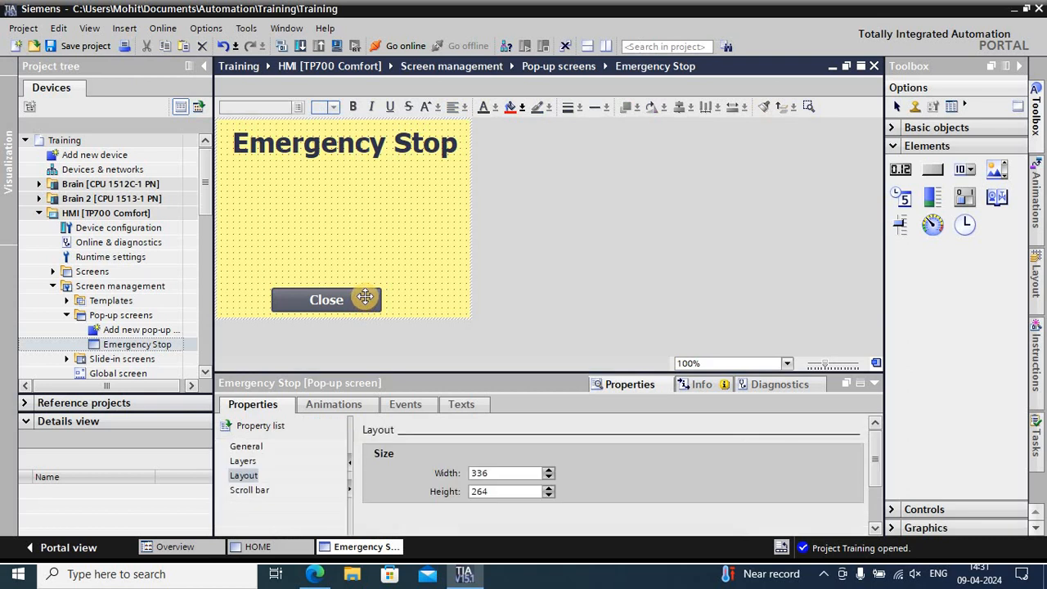
# Step: Assign the ShowPopupScreen function to the Press event of the Close button
pyautogui.rightClick(365, 296)
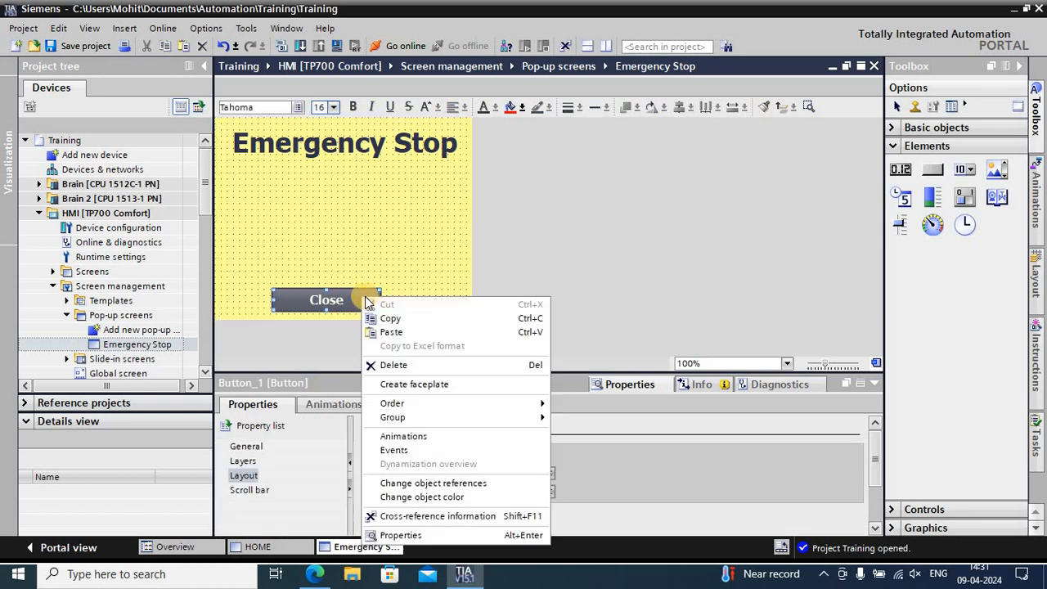
pyautogui.click(398, 536)
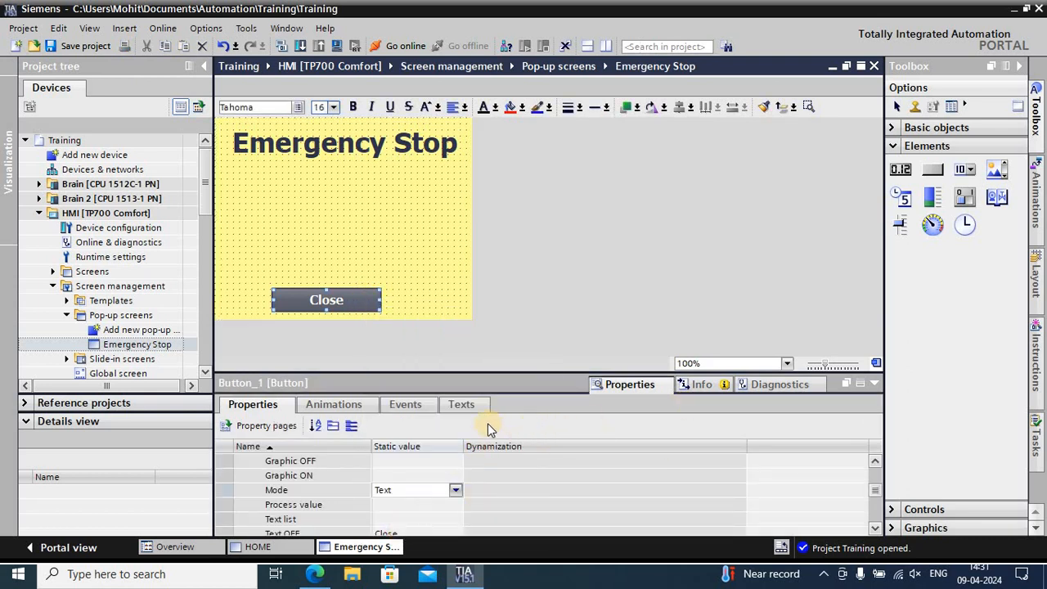
pyautogui.click(406, 404)
pyautogui.click(253, 461)
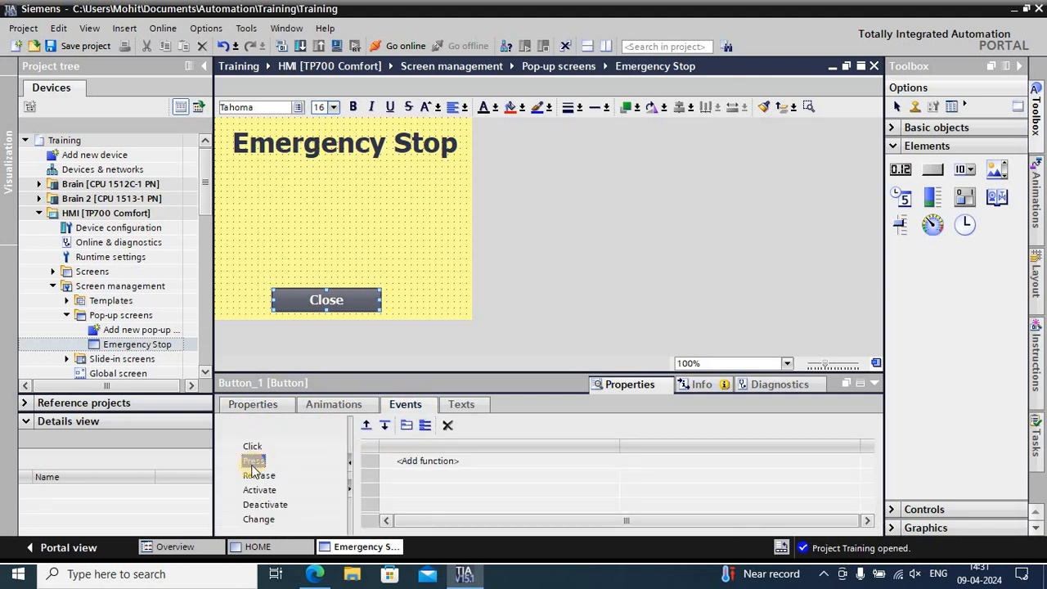
pyautogui.click(438, 461)
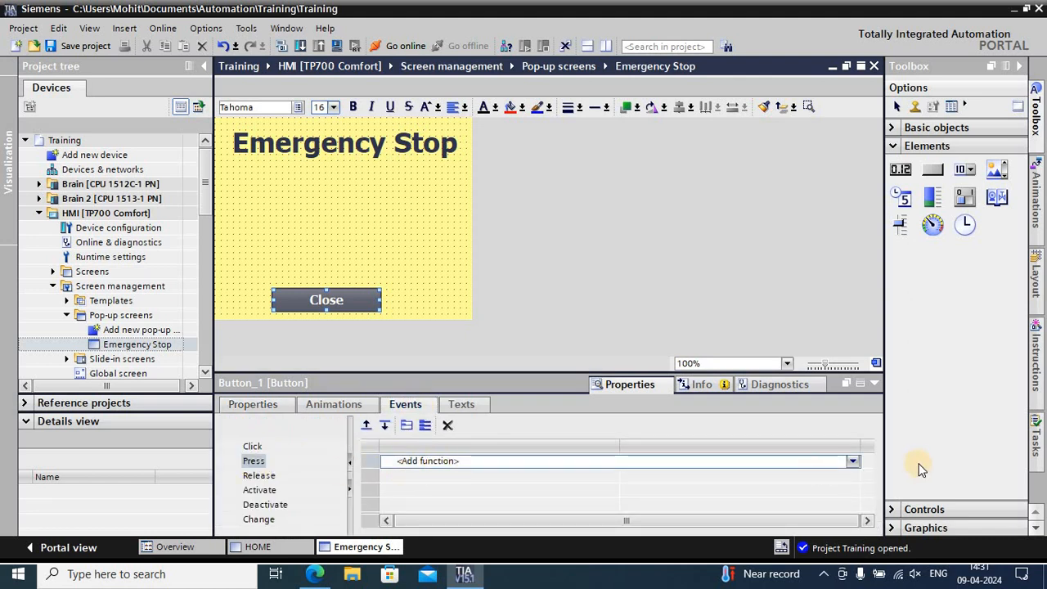
pyautogui.click(855, 461)
pyautogui.click(413, 342)
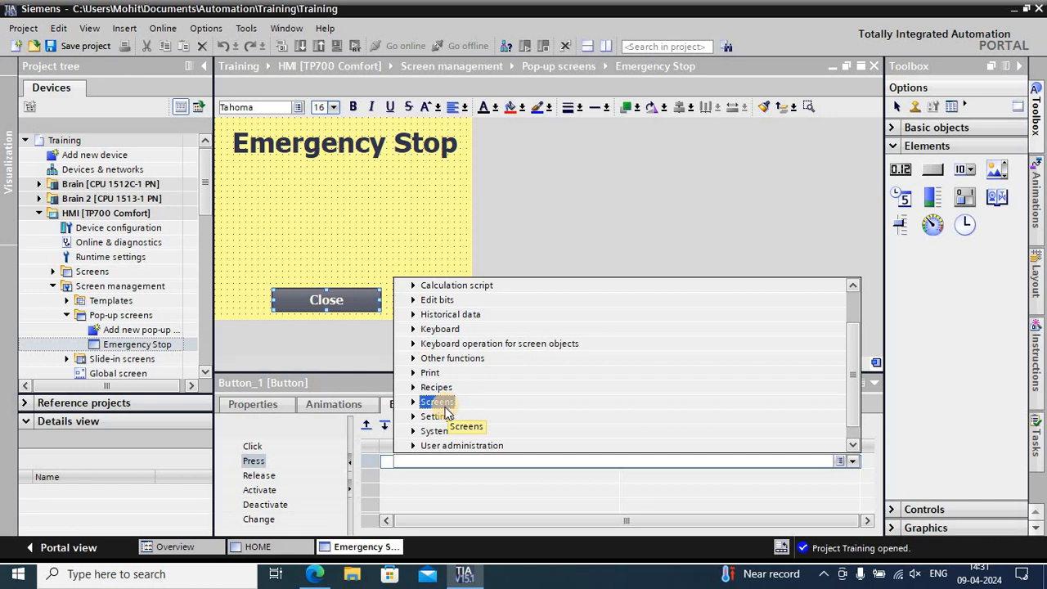
pyautogui.click(413, 403)
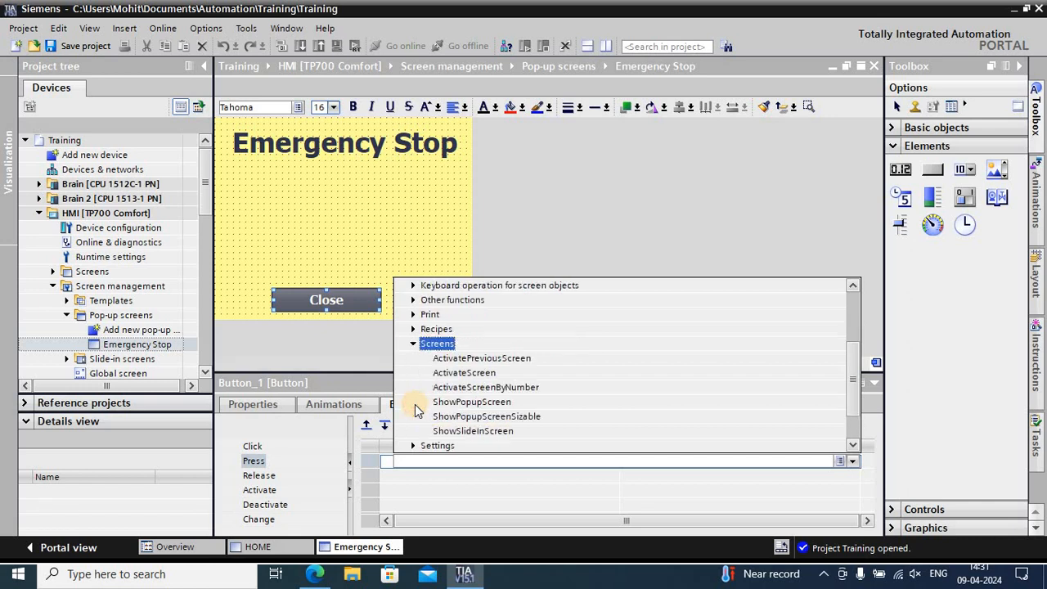
pyautogui.click(500, 400)
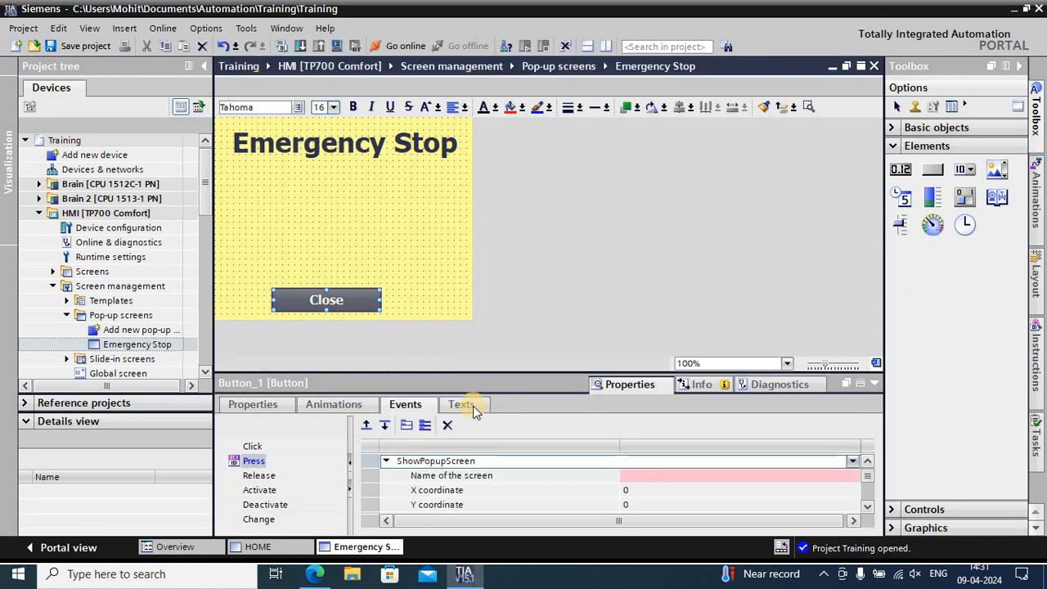
# Step: Choose the Emergency Stop pop-up screen as the screen name for the ShowPopupScreen function
pyautogui.click(678, 477)
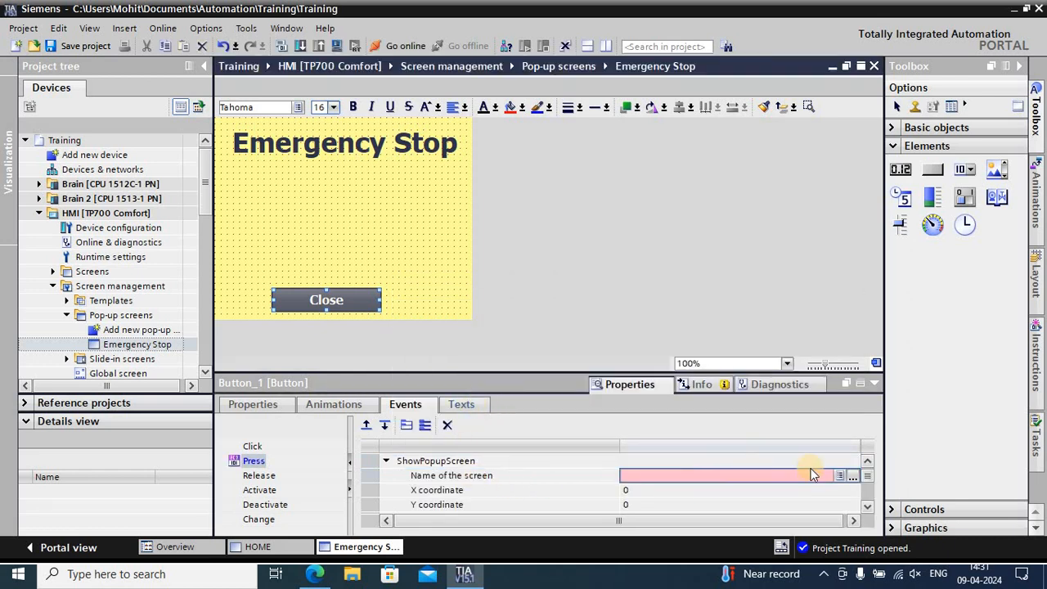
pyautogui.click(853, 475)
pyautogui.click(801, 299)
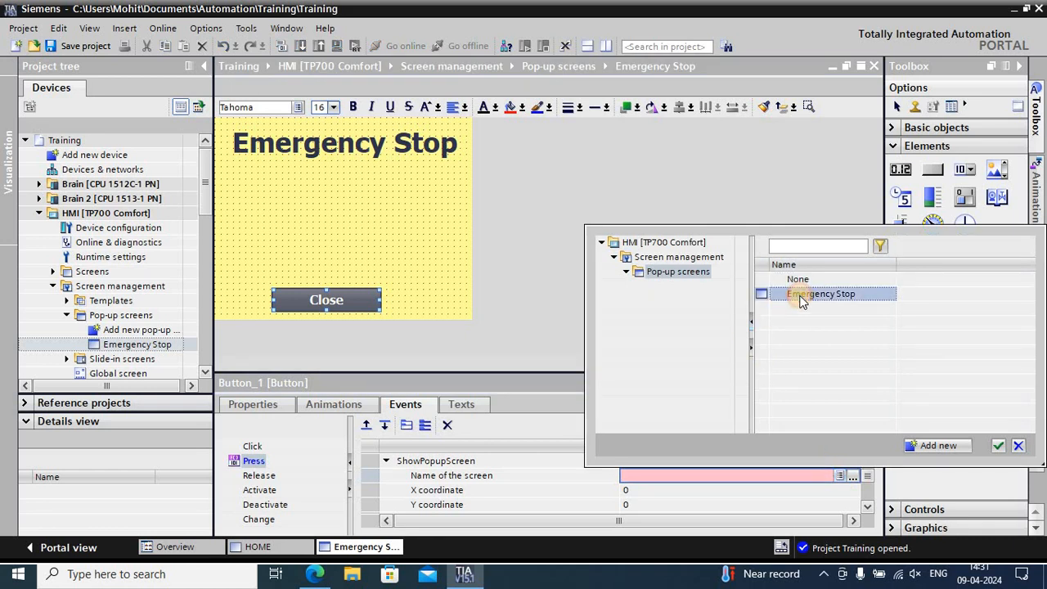
pyautogui.click(998, 445)
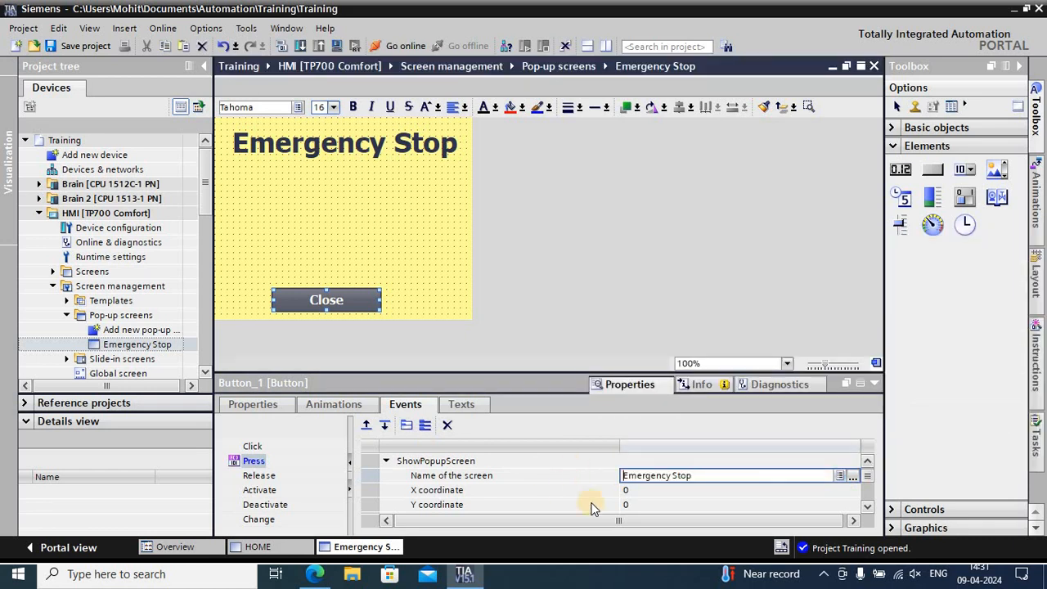
# Step: Set the display mode of the Close button's ShowPopupScreen function to Off
pyautogui.click(867, 506)
pyautogui.click(867, 506)
pyautogui.click(867, 505)
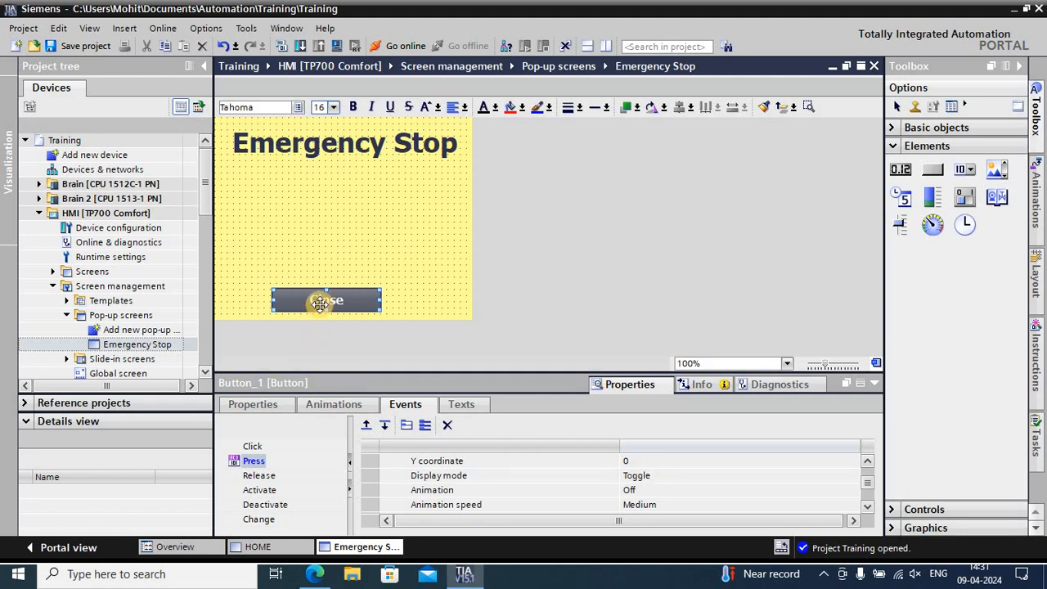
pyautogui.click(635, 478)
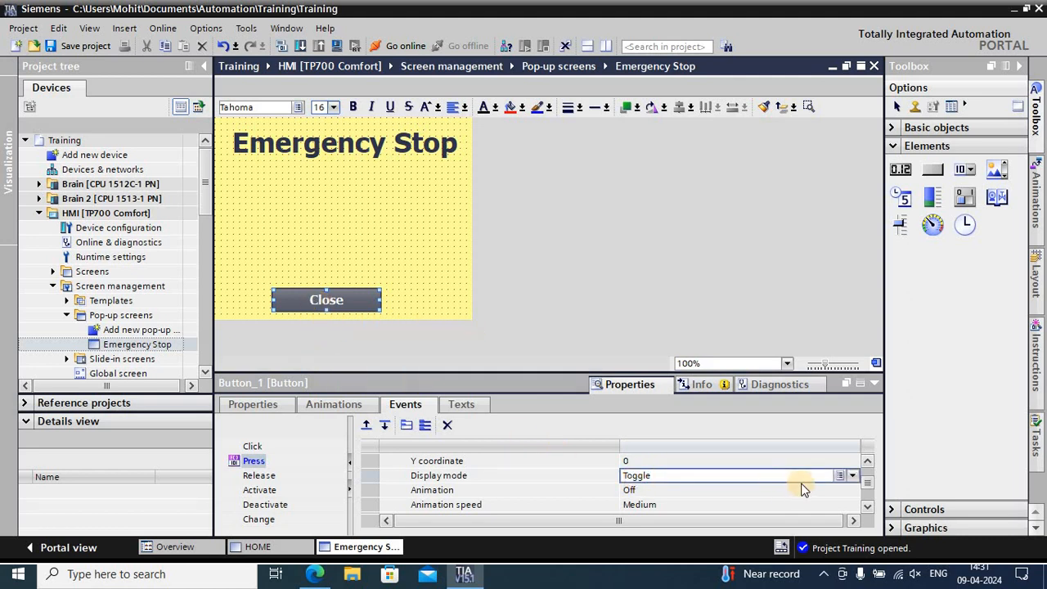
pyautogui.click(854, 479)
pyautogui.click(636, 505)
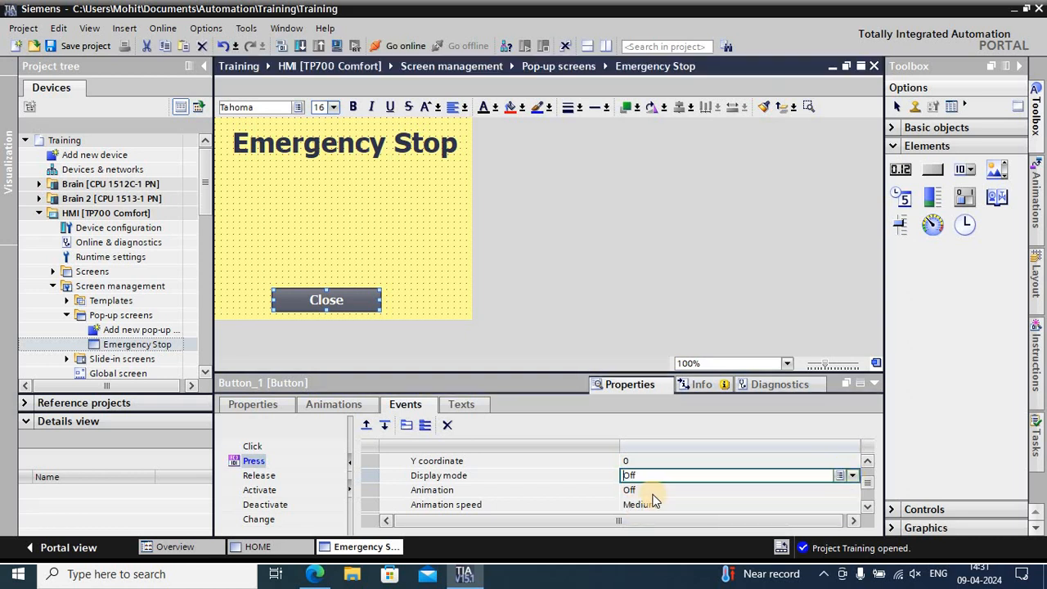
# Step: Review the Close button's ShowPopupScreen parameters, including the coordinates, display mode, animation and animation speed
pyautogui.click(868, 508)
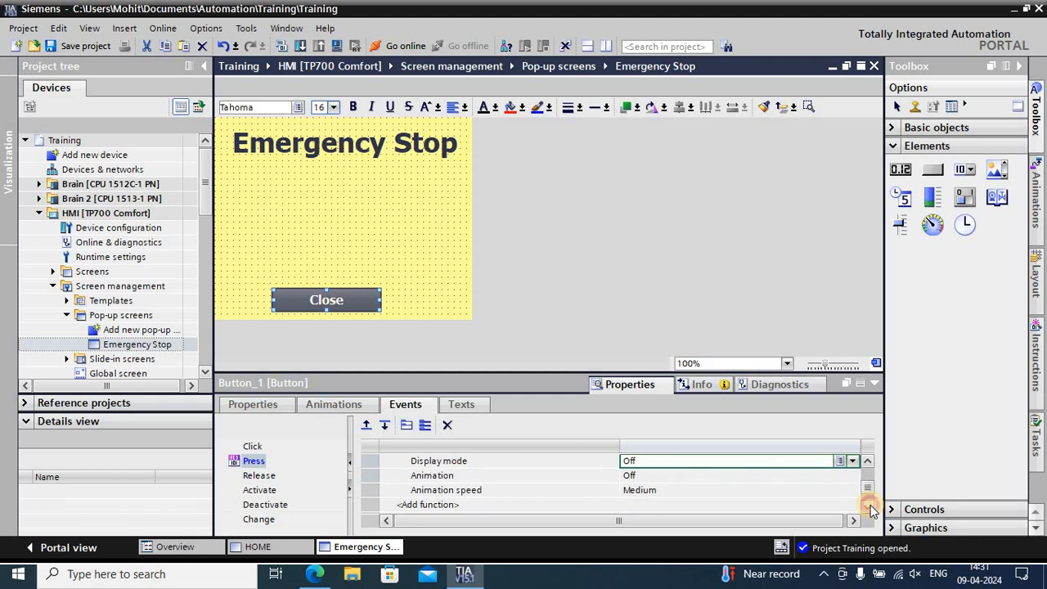
pyautogui.click(868, 508)
pyautogui.click(858, 461)
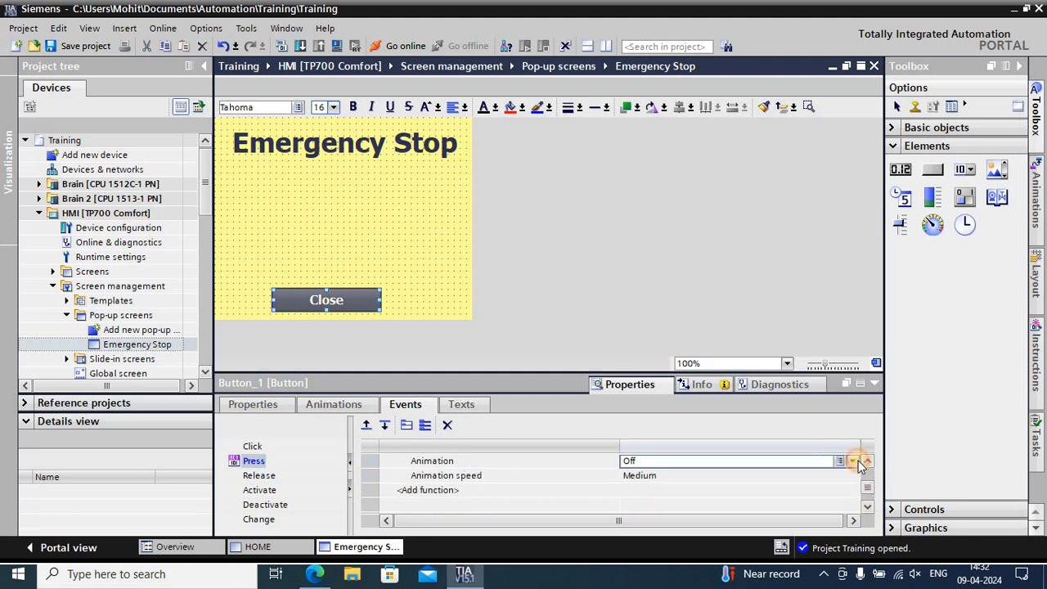
pyautogui.click(855, 461)
pyautogui.click(855, 461)
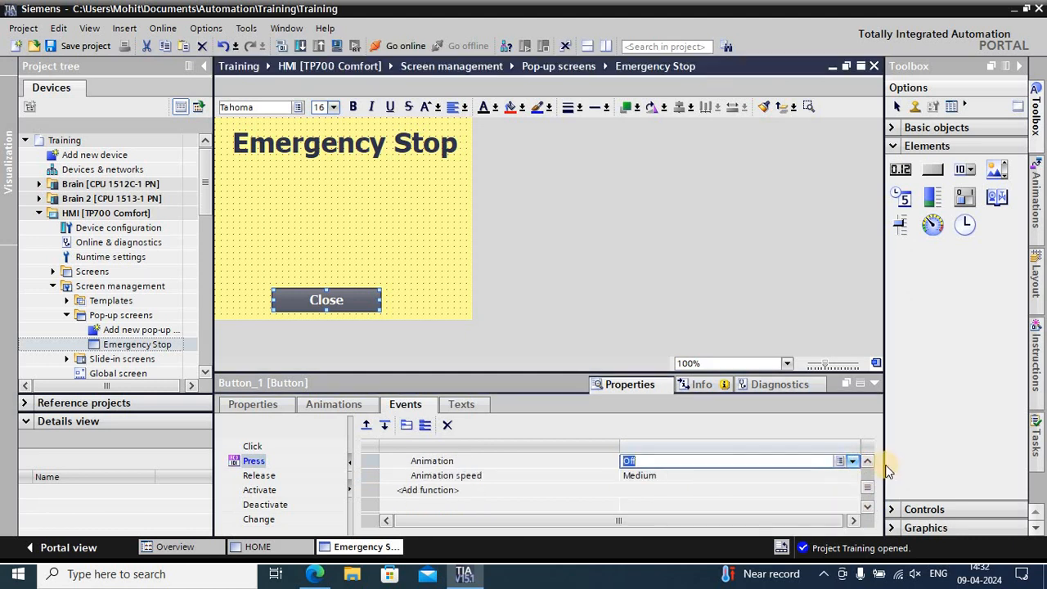
pyautogui.click(869, 461)
pyautogui.click(869, 460)
pyautogui.click(869, 460)
pyautogui.click(869, 460)
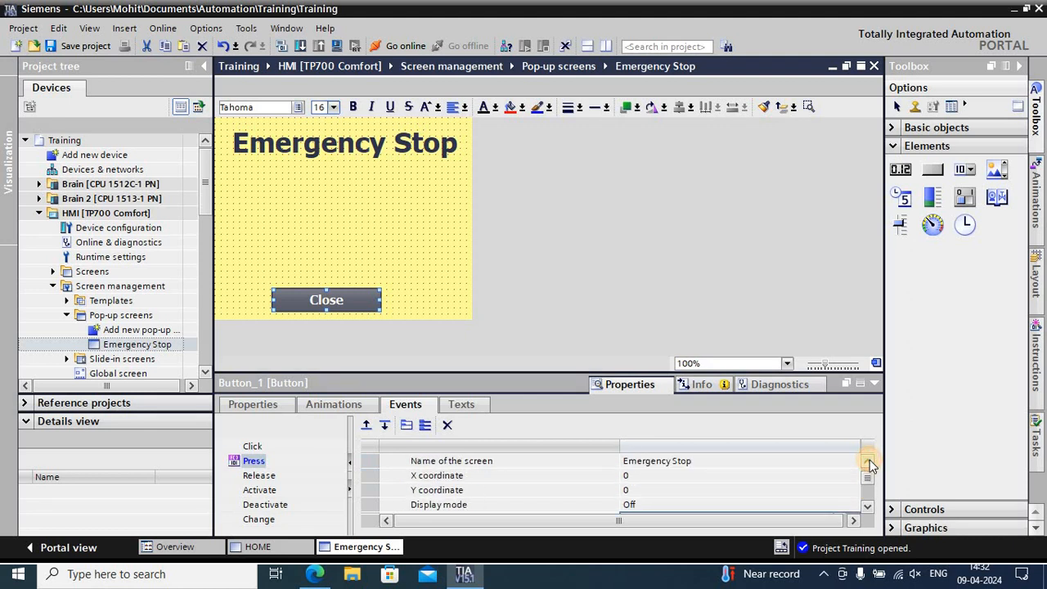
pyautogui.click(866, 507)
pyautogui.click(867, 508)
pyautogui.click(866, 508)
pyautogui.click(866, 507)
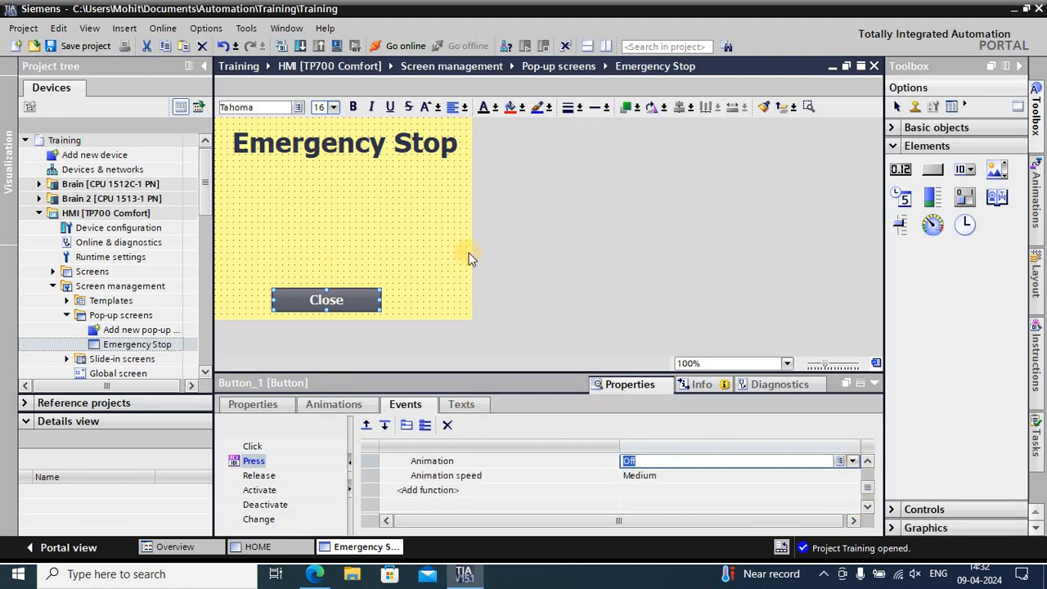
# Step: Place the Emergency Stop pop-up screen from the project tree onto the HOME screen as a button beneath the header
pyautogui.click(54, 287)
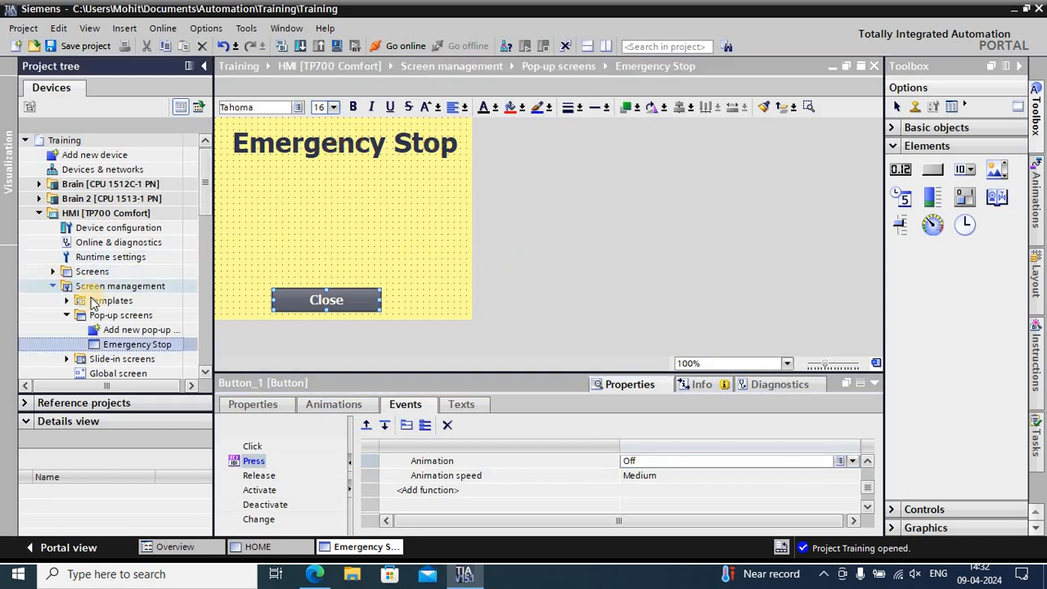
pyautogui.click(293, 551)
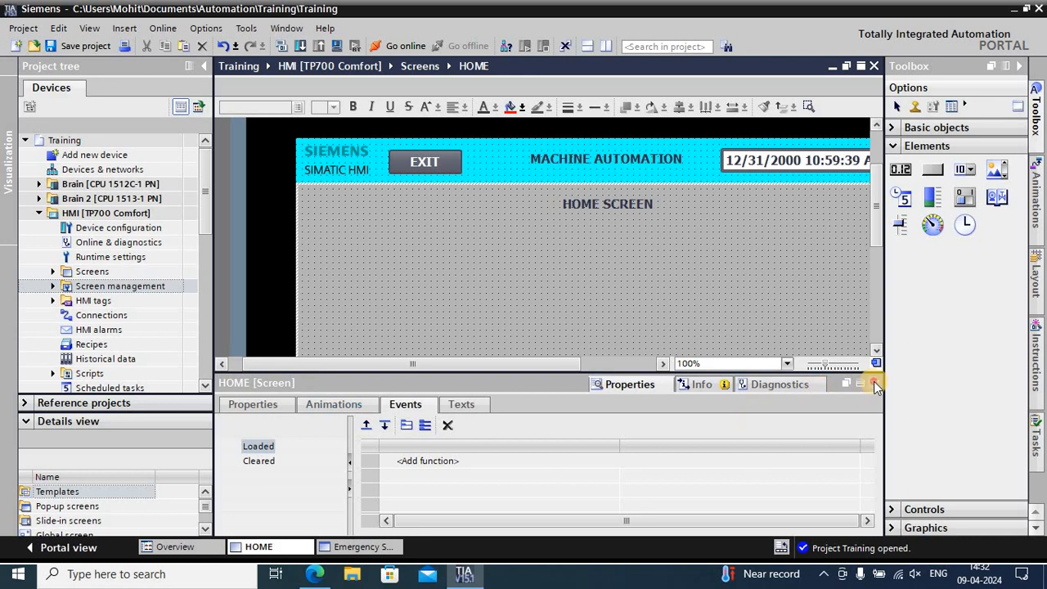
pyautogui.click(874, 384)
pyautogui.click(58, 288)
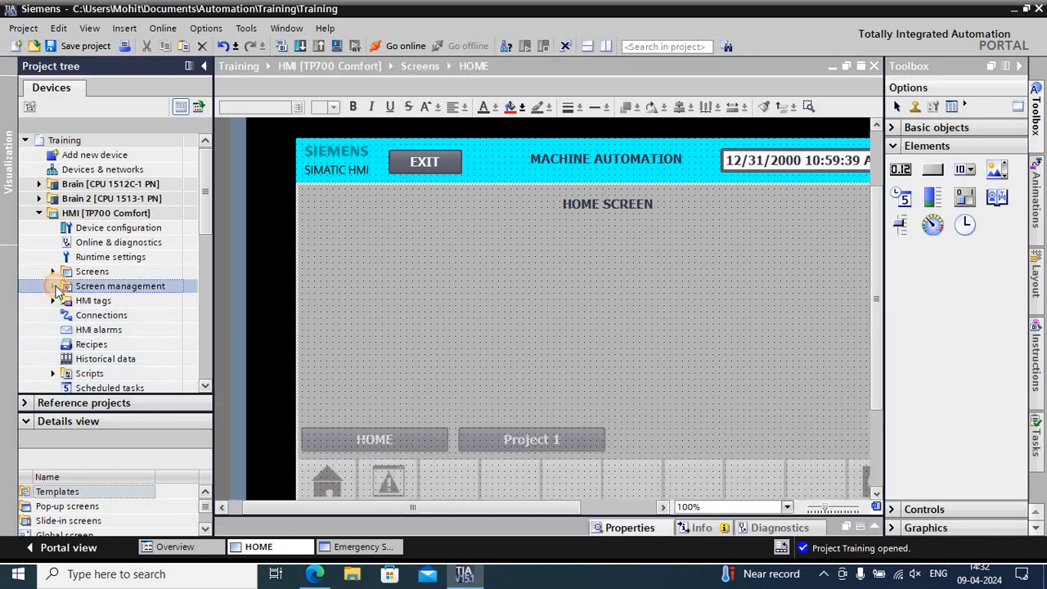
pyautogui.click(54, 286)
pyautogui.click(67, 315)
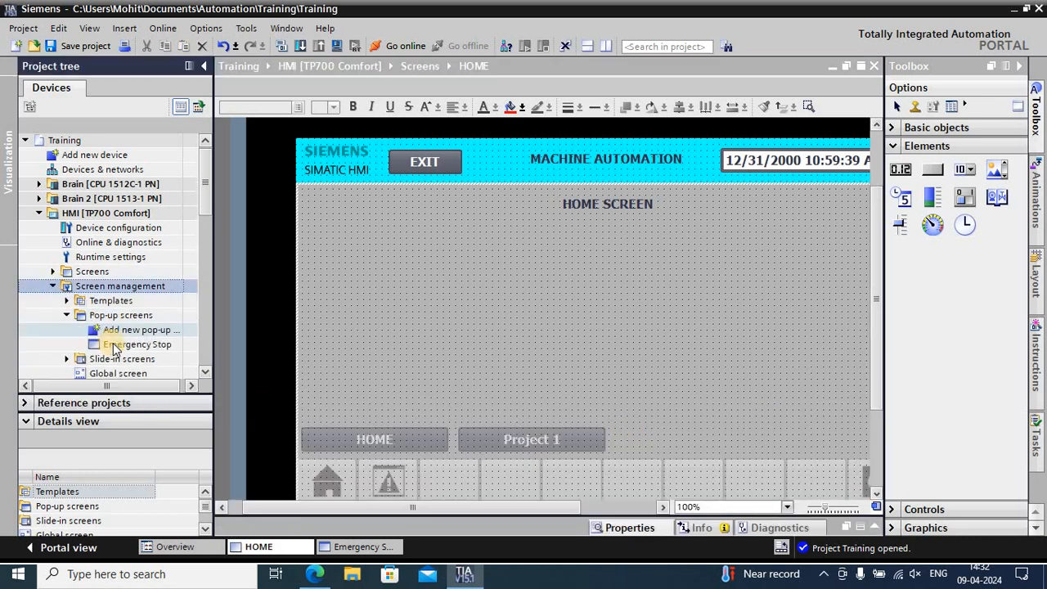
pyautogui.moveTo(131, 345); pyautogui.dragTo(396, 236)
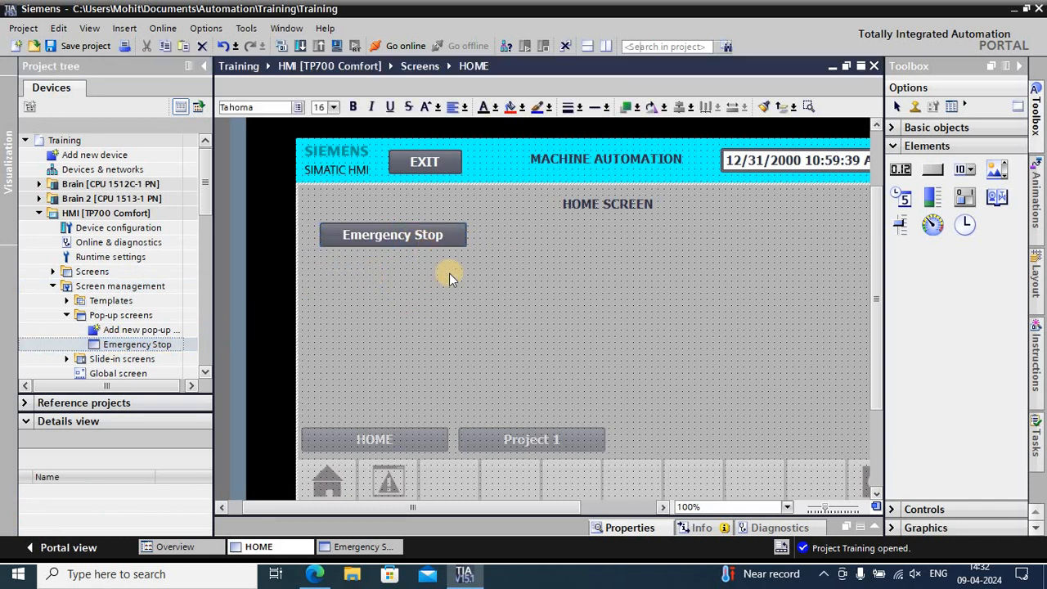
# Step: Set the animation of the ShowPopupScreen function on the Emergency Stop button's Click event to Left
pyautogui.rightClick(393, 236)
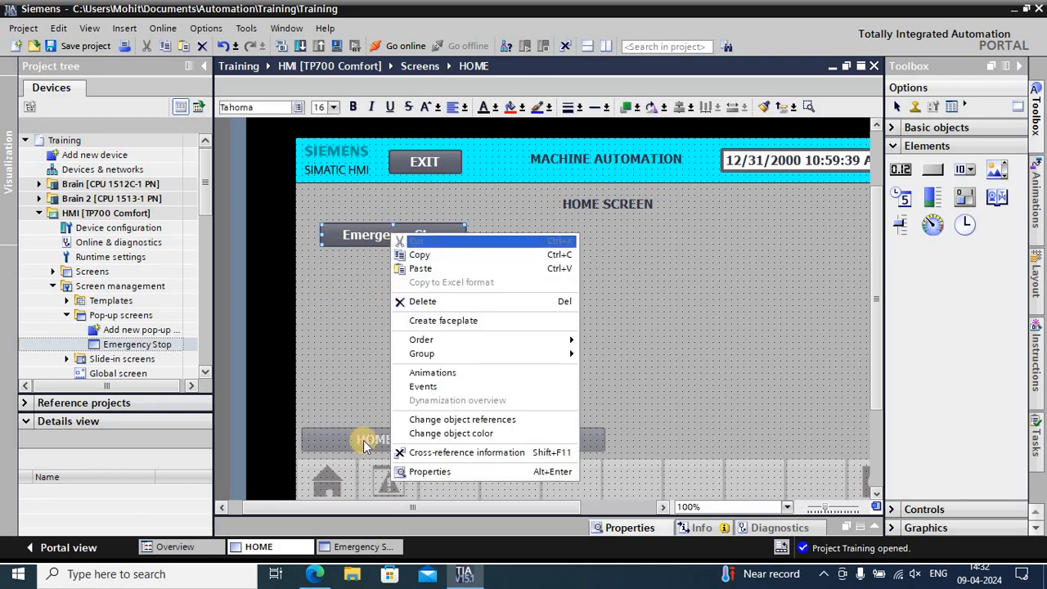
pyautogui.click(417, 471)
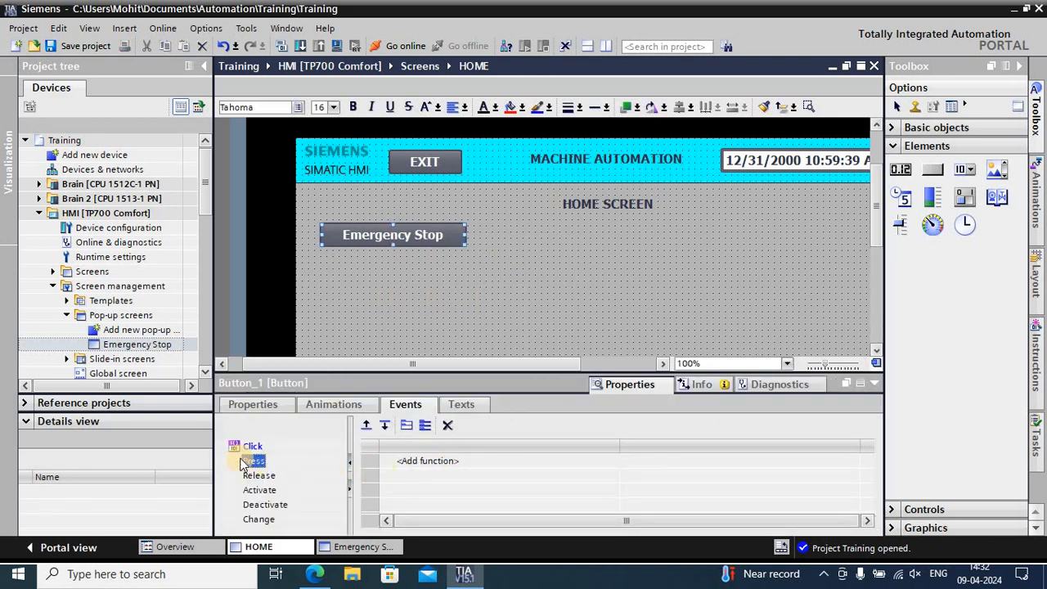
pyautogui.click(251, 446)
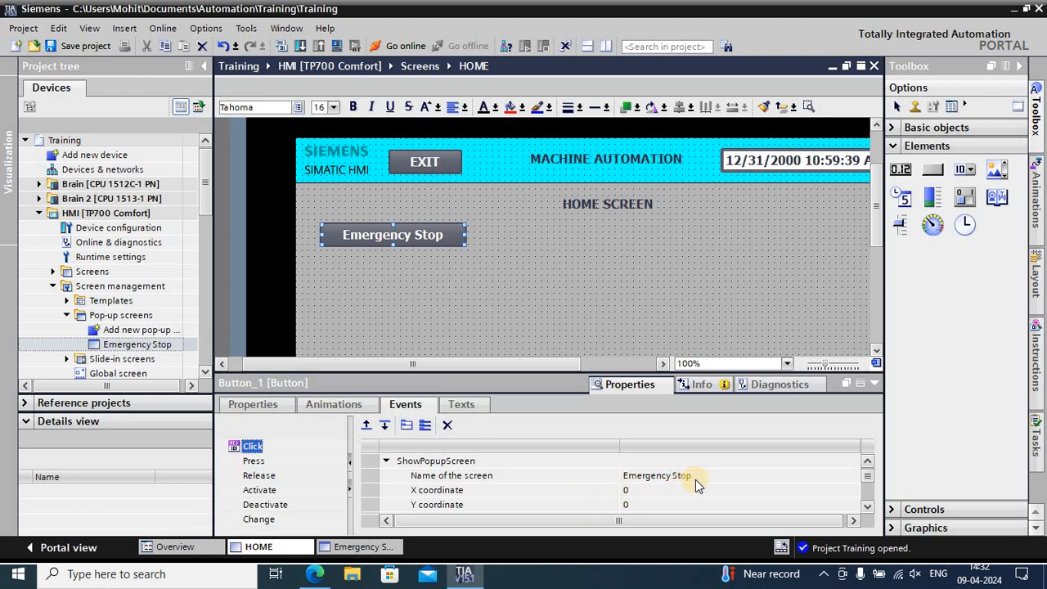
pyautogui.click(868, 512)
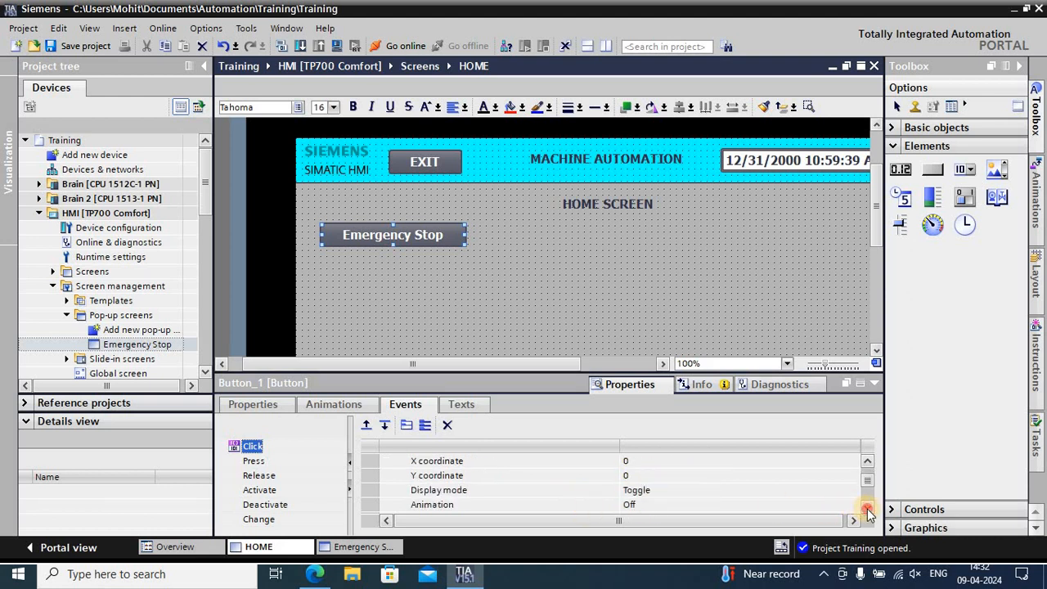
pyautogui.click(869, 512)
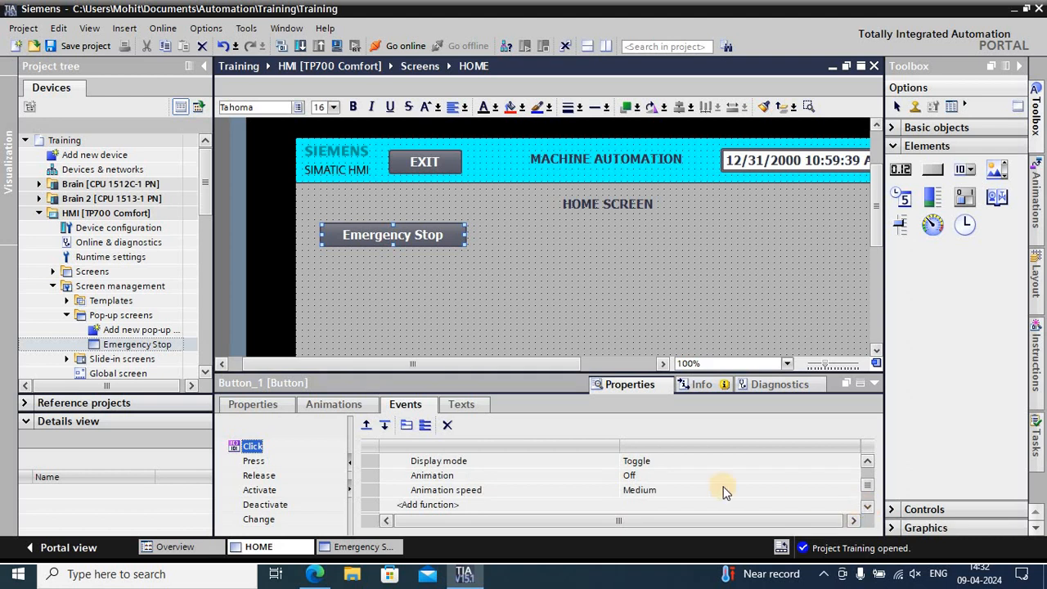
pyautogui.click(648, 475)
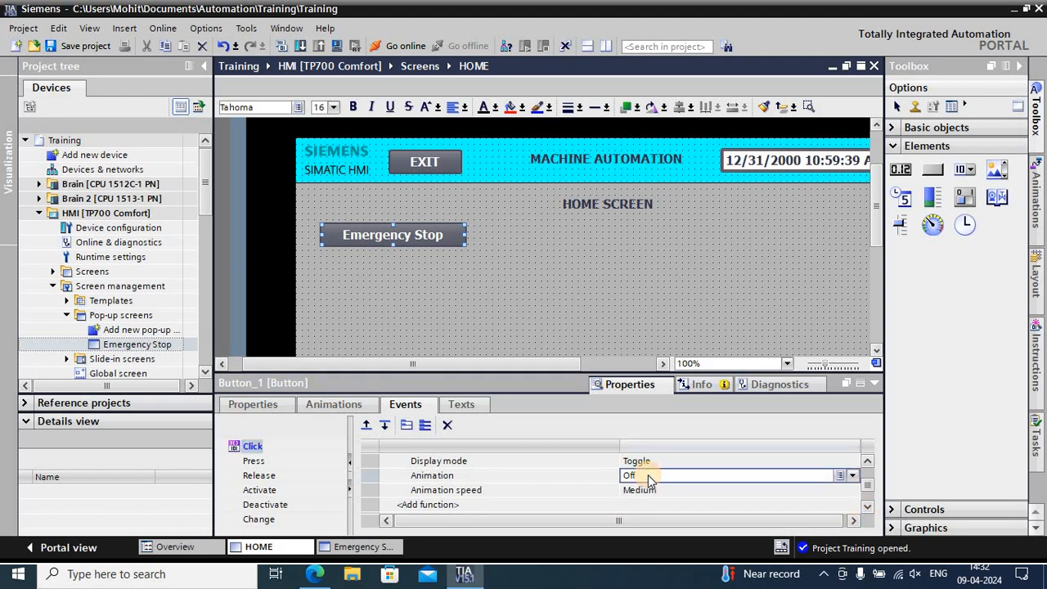
pyautogui.click(853, 475)
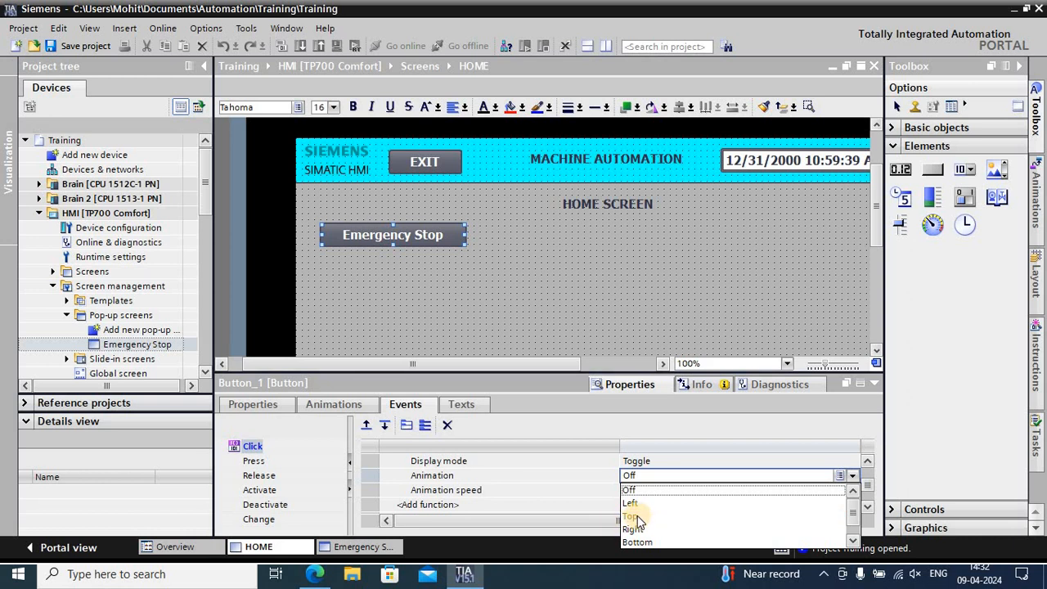
pyautogui.click(630, 503)
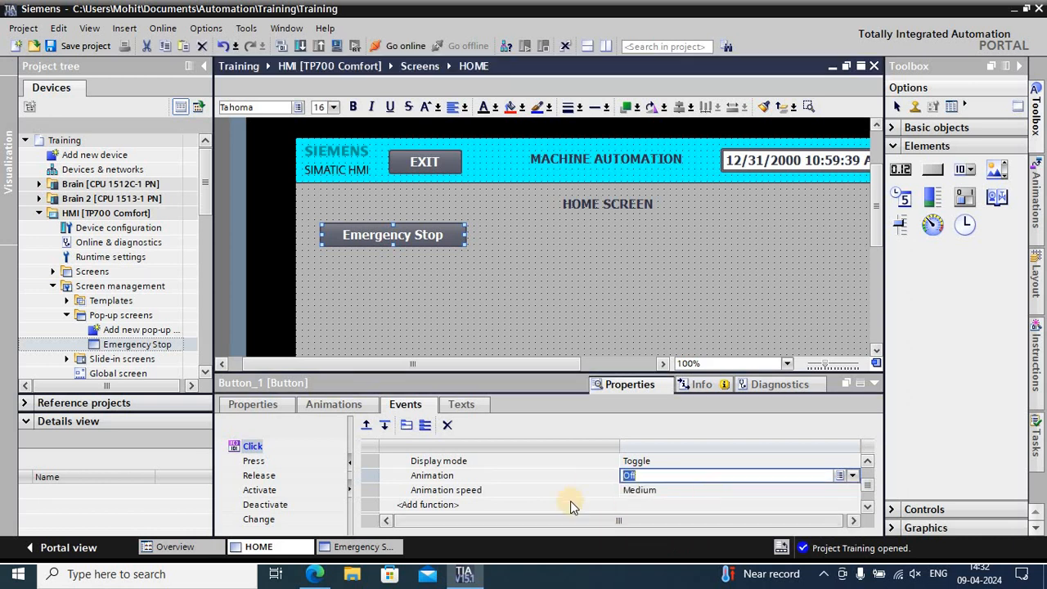
# Step: Review the Emergency Stop button's ShowPopupScreen parameters, animations and general properties
pyautogui.click(868, 463)
pyautogui.click(867, 463)
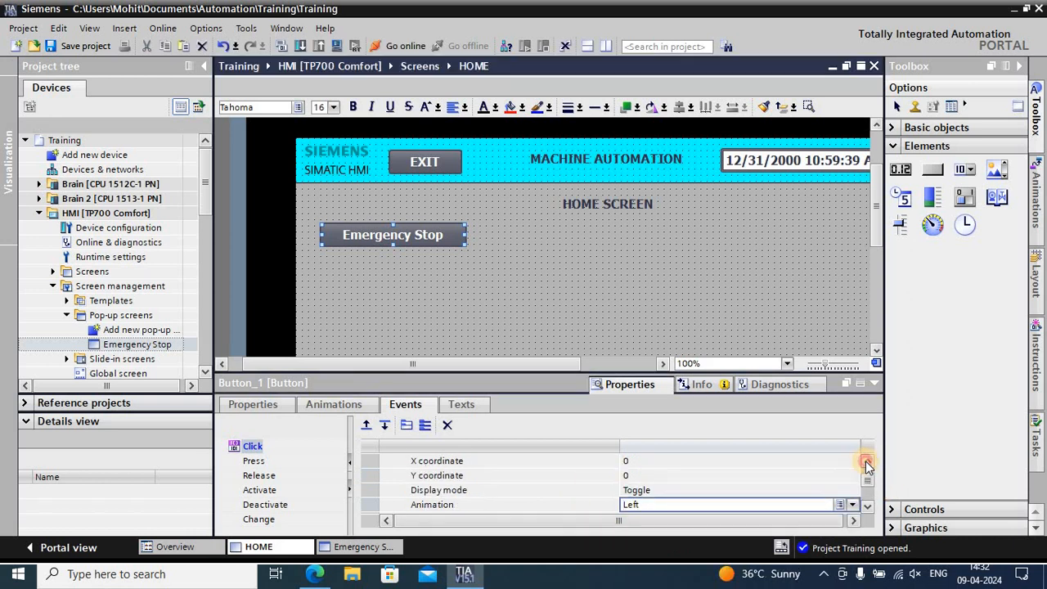
pyautogui.click(867, 463)
pyautogui.click(867, 463)
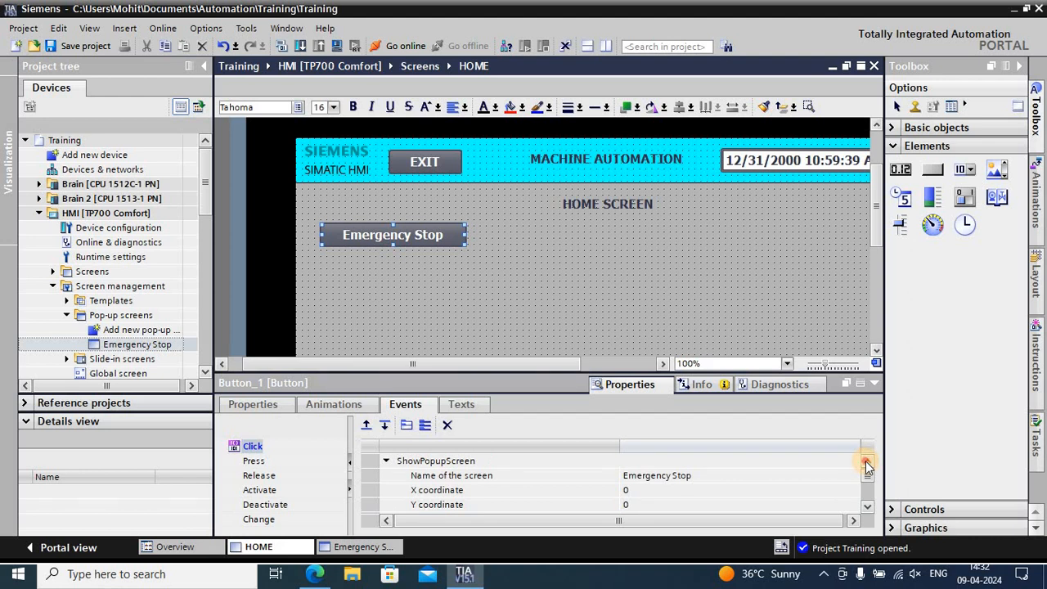
pyautogui.click(333, 406)
pyautogui.click(261, 406)
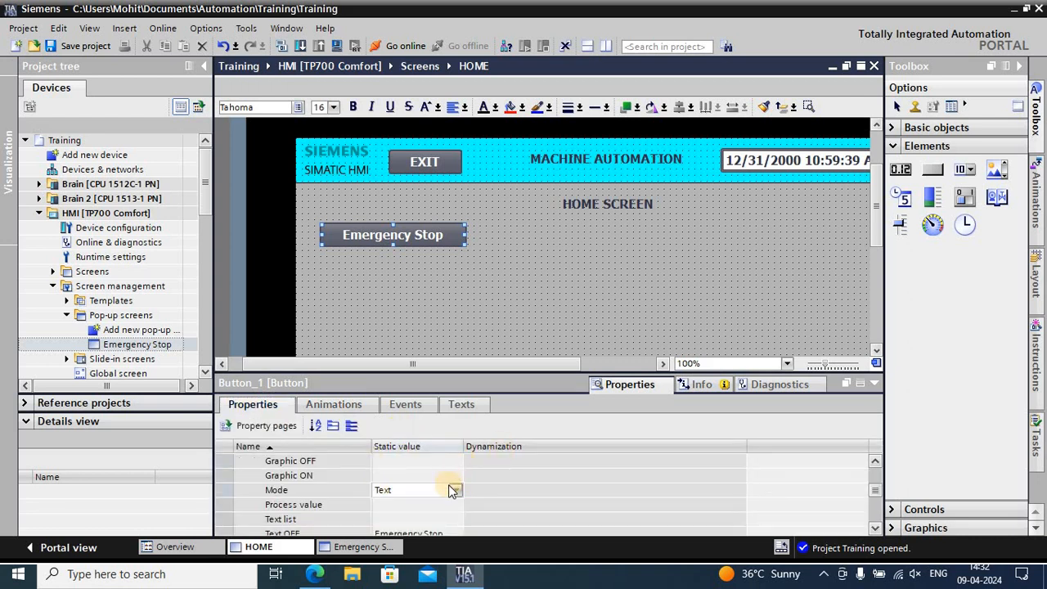
pyautogui.click(875, 461)
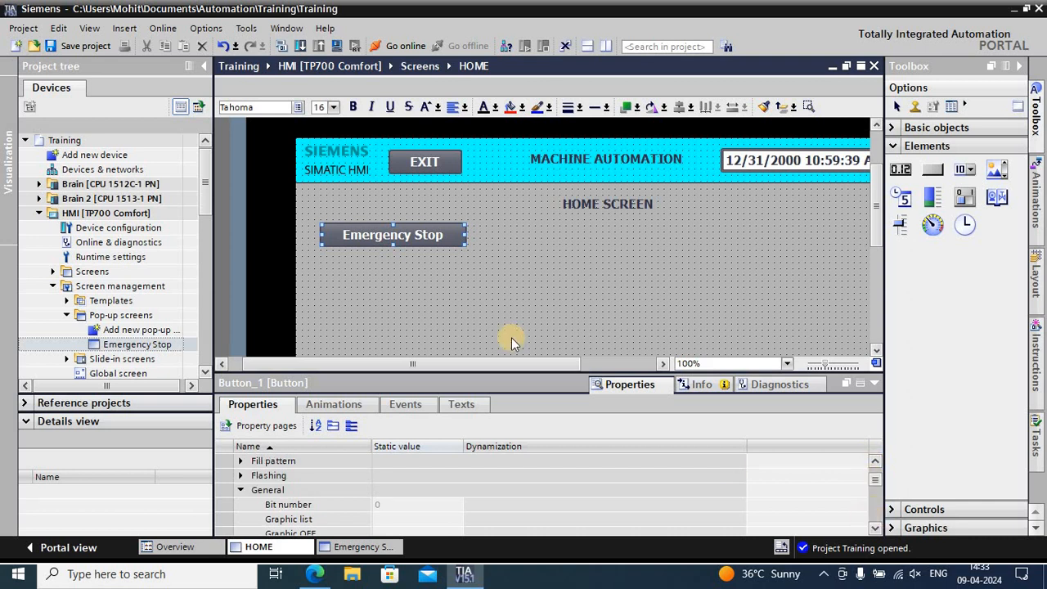
pyautogui.click(535, 281)
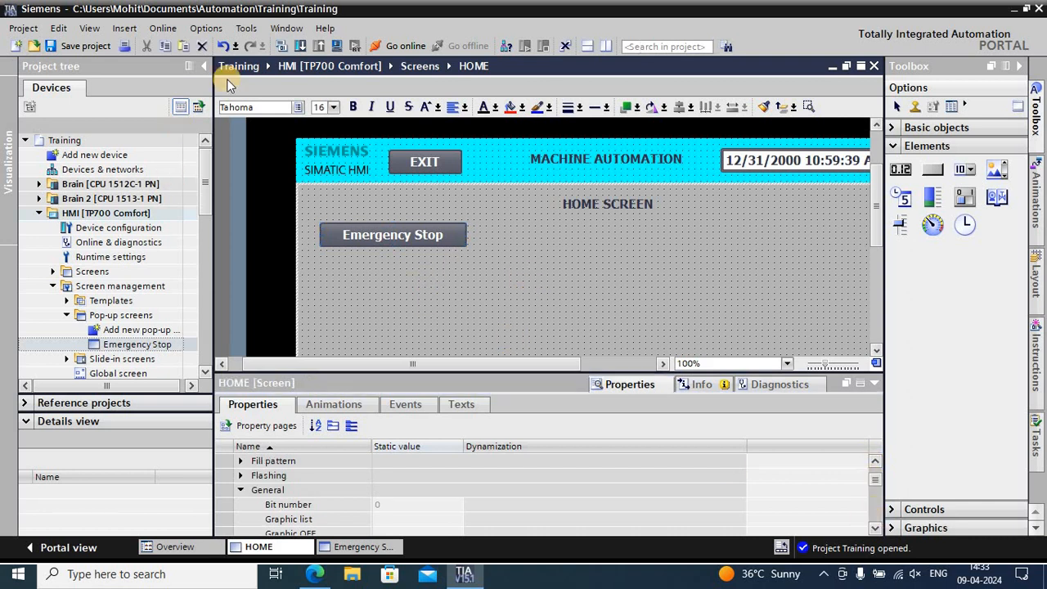
# Step: Start the HMI simulation and test opening and closing the Emergency Stop pop-up twice from the HOME screen
pyautogui.click(334, 50)
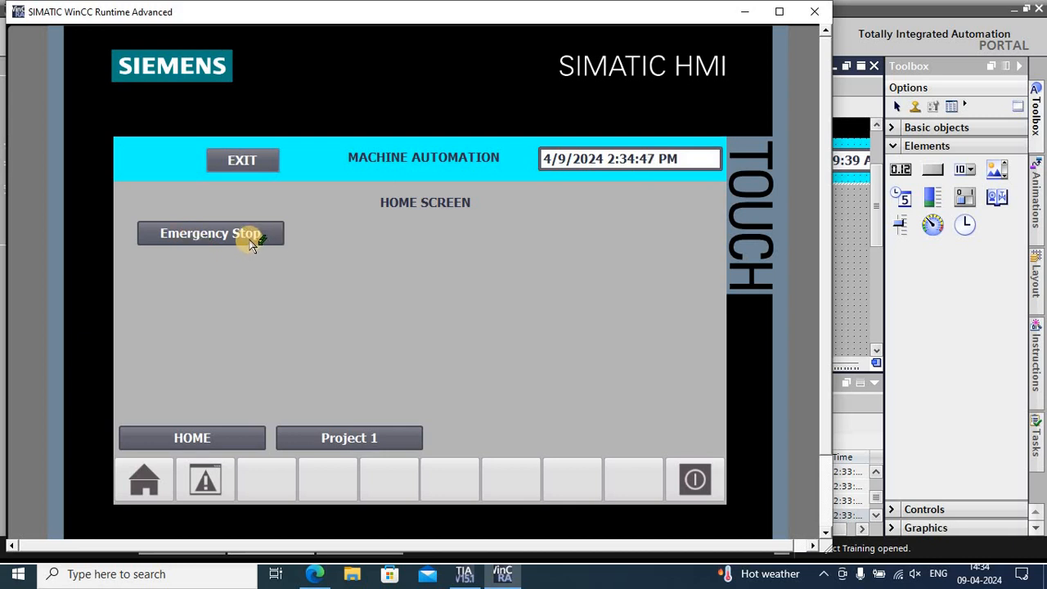
pyautogui.click(220, 235)
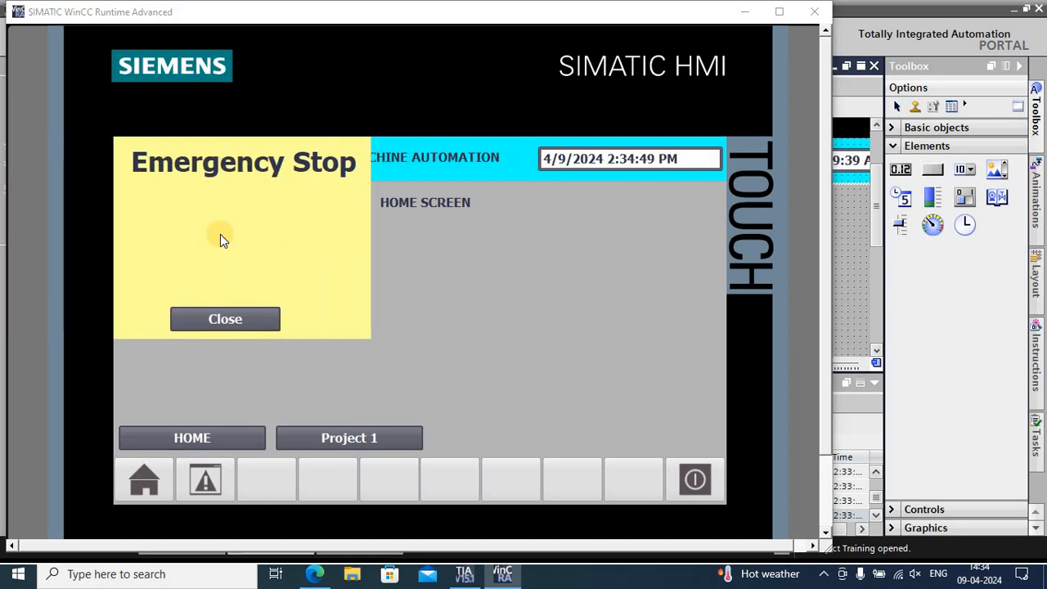
pyautogui.click(212, 328)
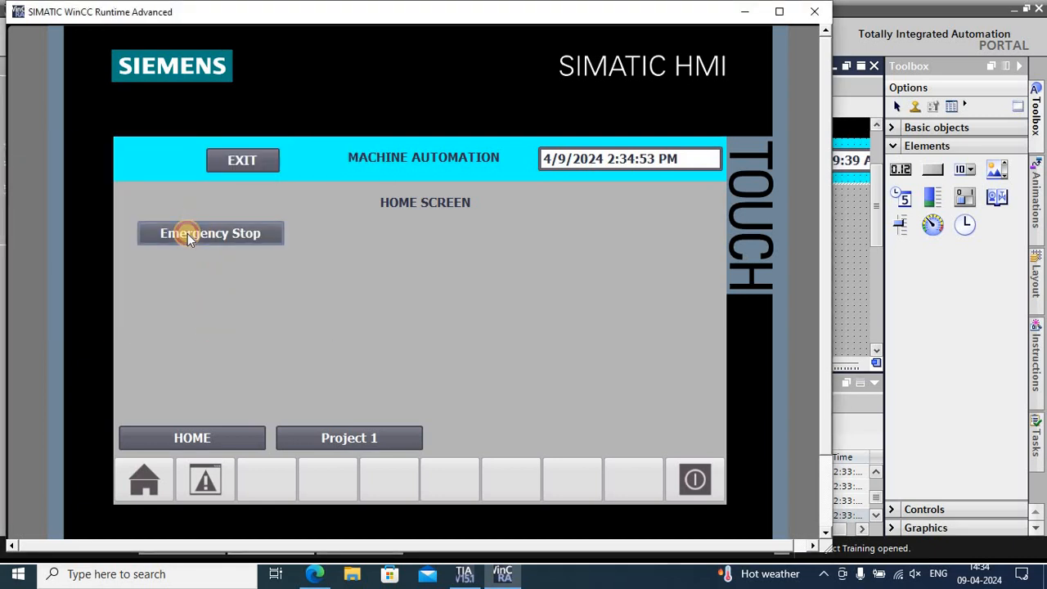
pyautogui.click(187, 233)
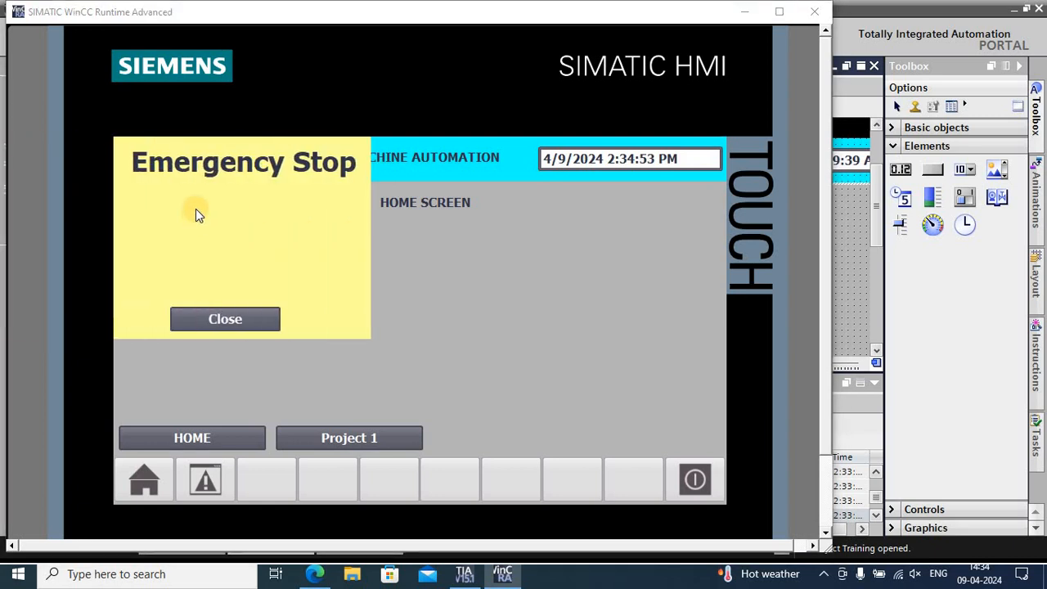
pyautogui.click(231, 319)
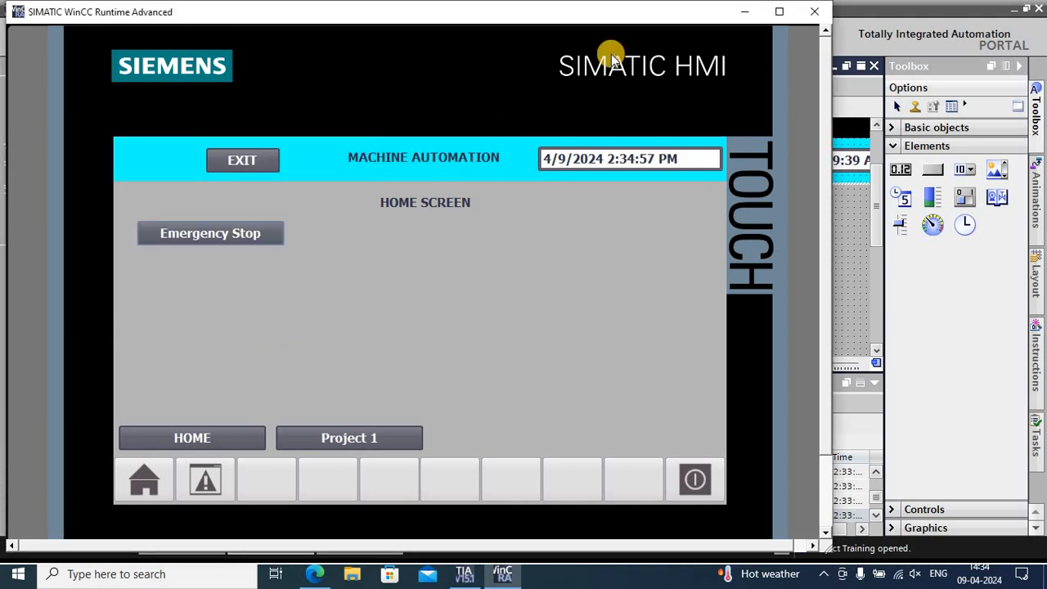
# Step: Return to TIA Portal and choose another animation for the ShowPopupScreen function on the Emergency Stop button's Click event
pyautogui.click(465, 575)
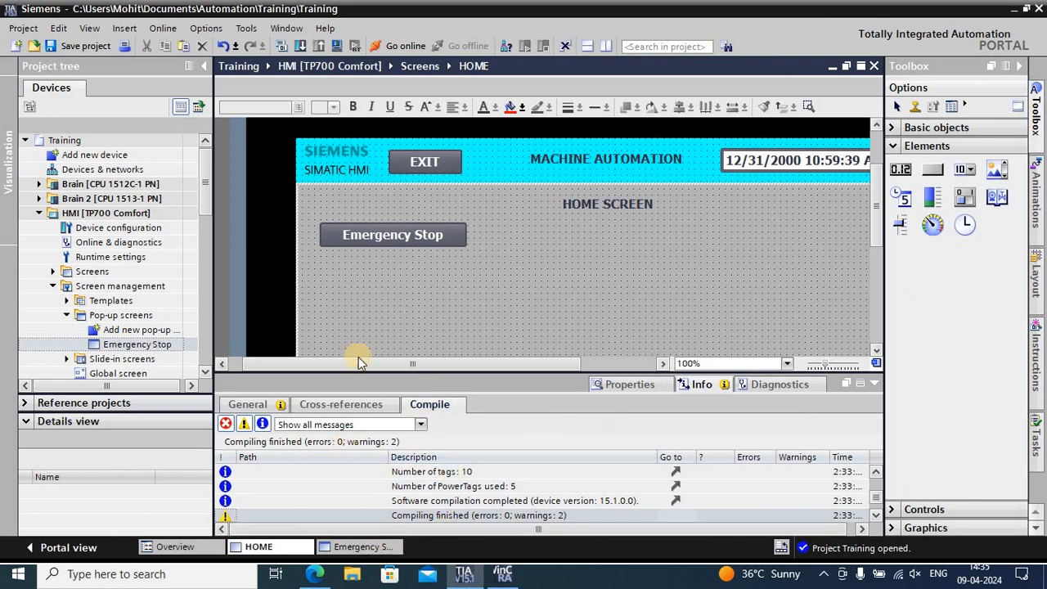
pyautogui.click(384, 238)
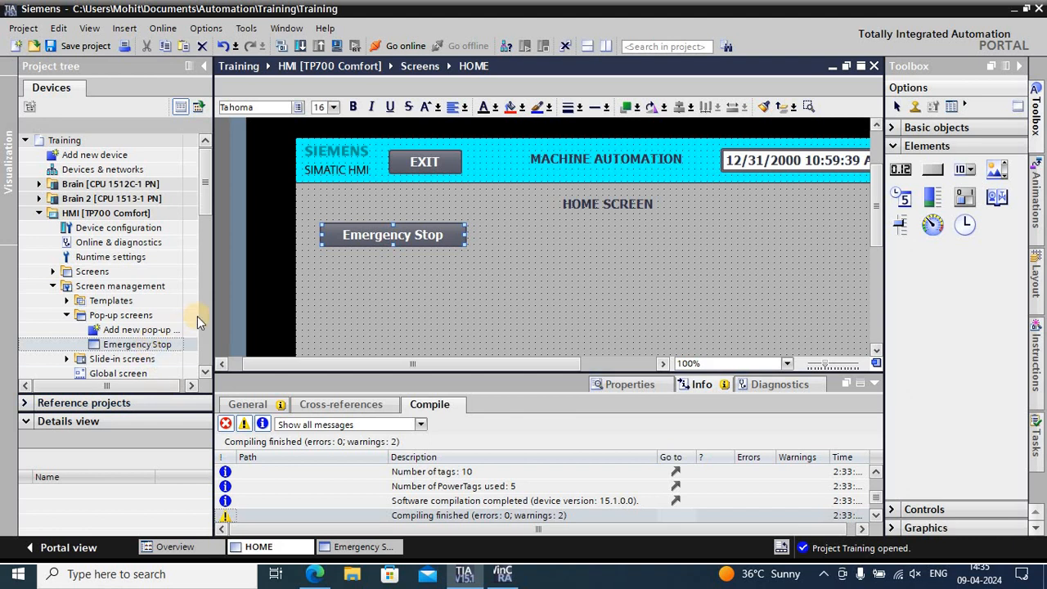
pyautogui.click(362, 234)
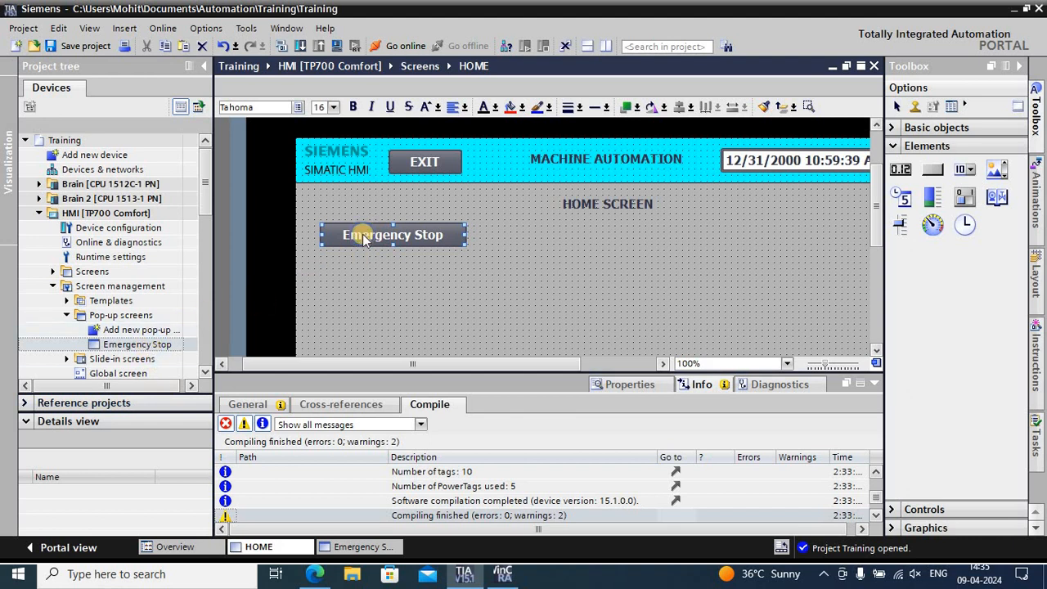
pyautogui.rightClick(363, 234)
pyautogui.click(399, 475)
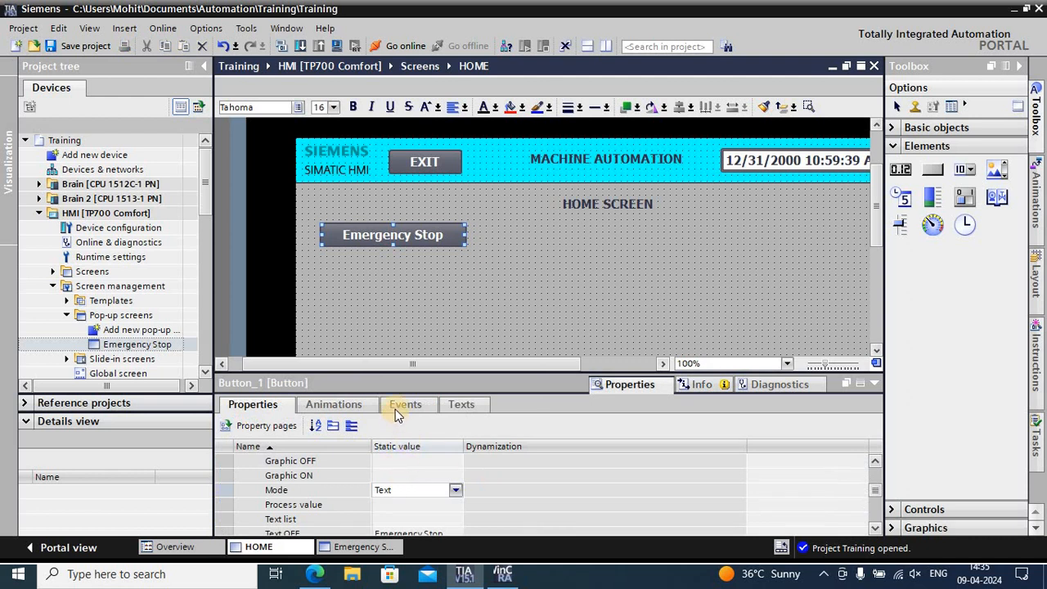
pyautogui.click(404, 406)
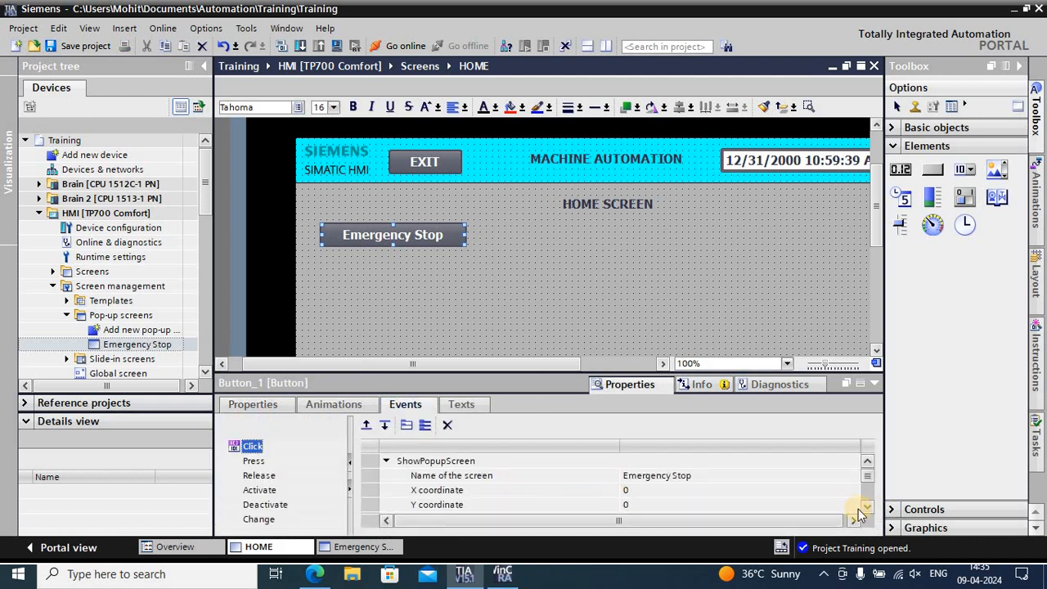
pyautogui.click(865, 508)
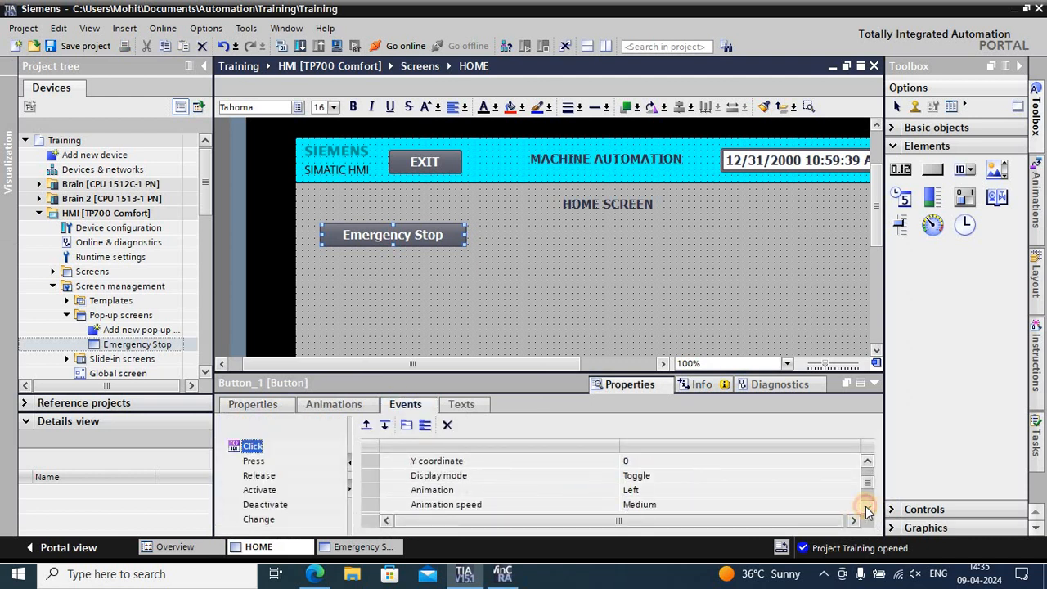
pyautogui.click(659, 491)
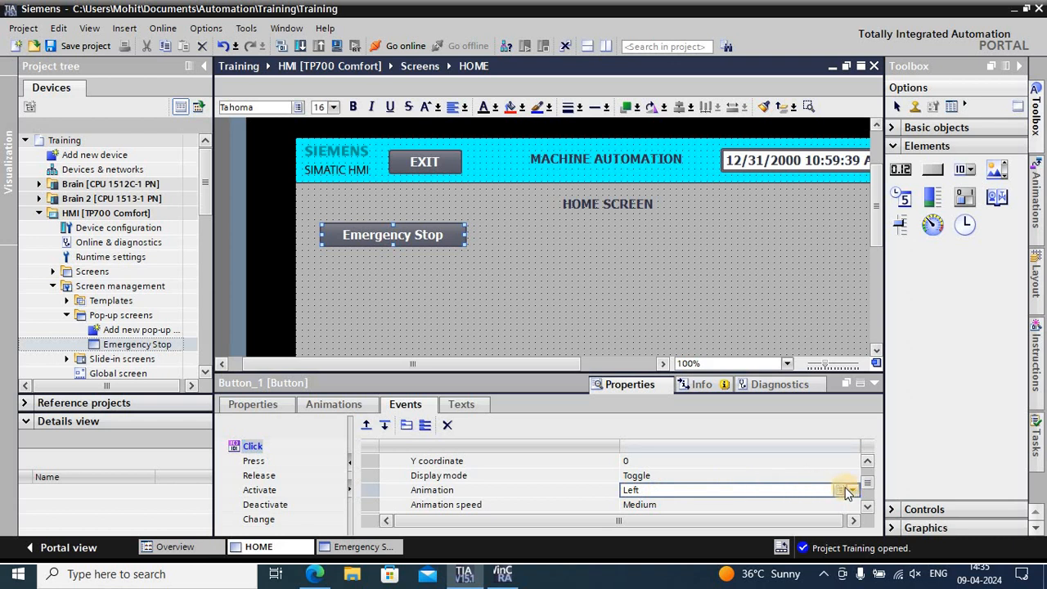
pyautogui.click(851, 490)
pyautogui.click(634, 463)
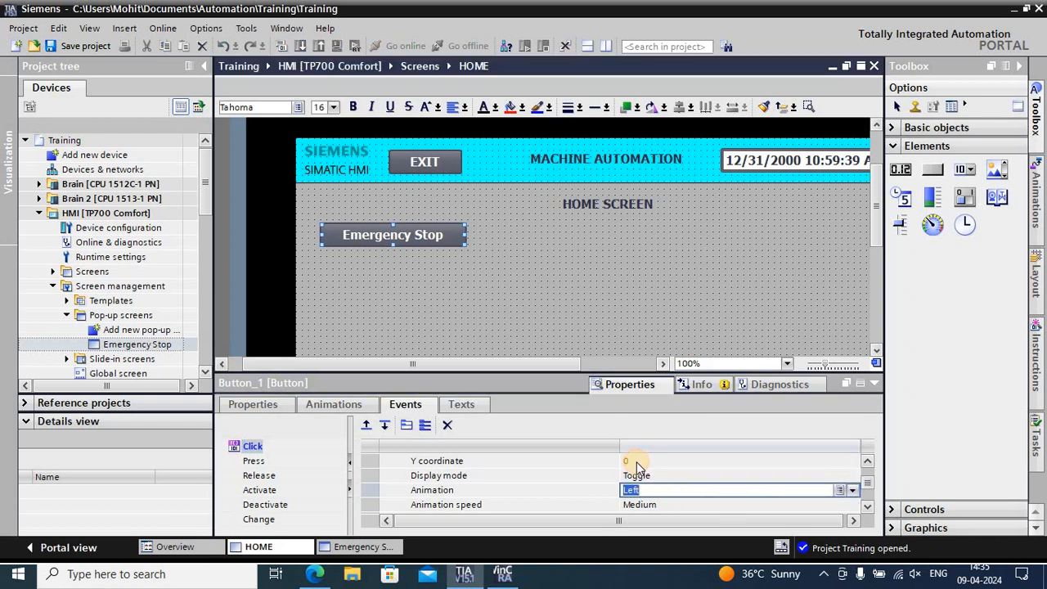
# Step: Start the HMI simulation with the Right animation and open and close the Emergency Stop pop-up twice
pyautogui.click(336, 46)
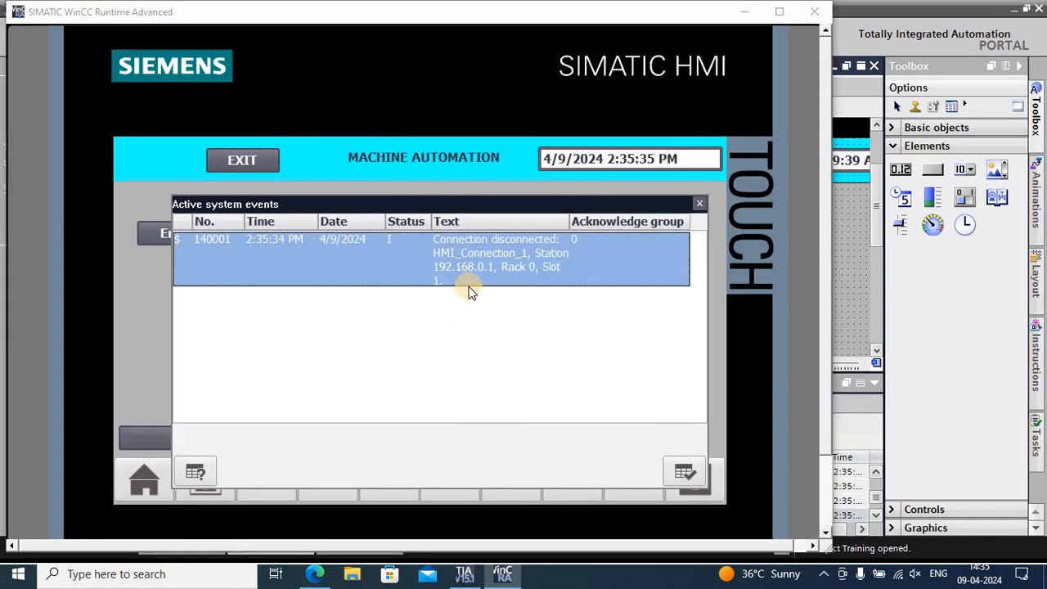
pyautogui.click(210, 233)
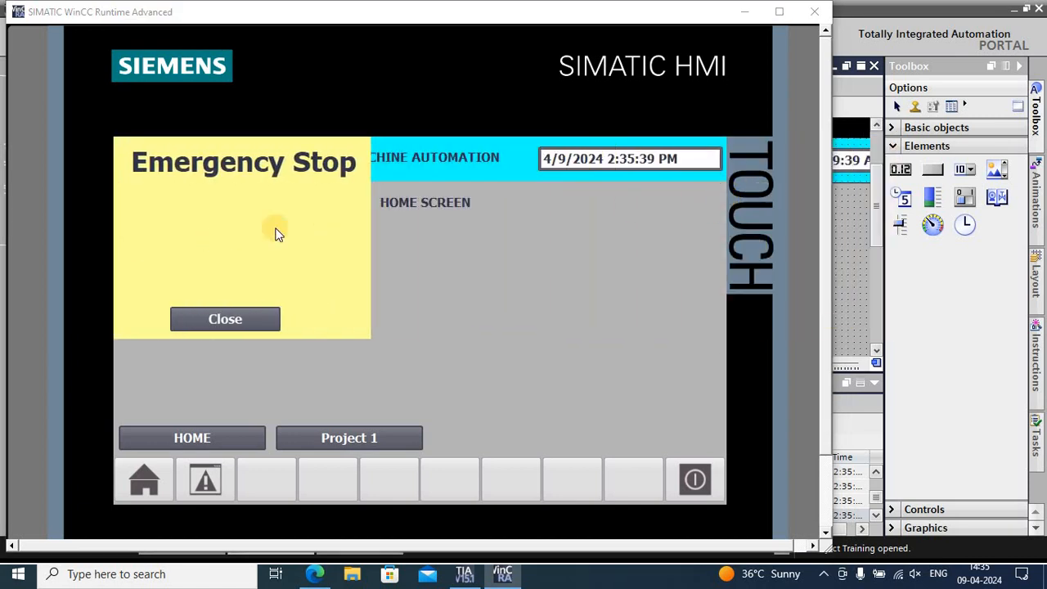
pyautogui.click(237, 319)
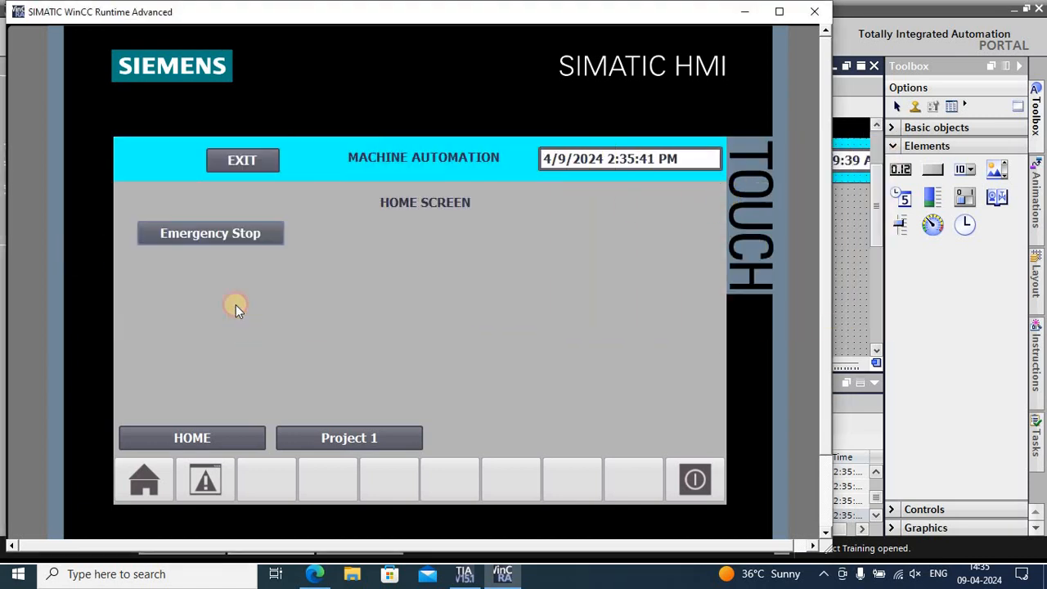
pyautogui.click(205, 234)
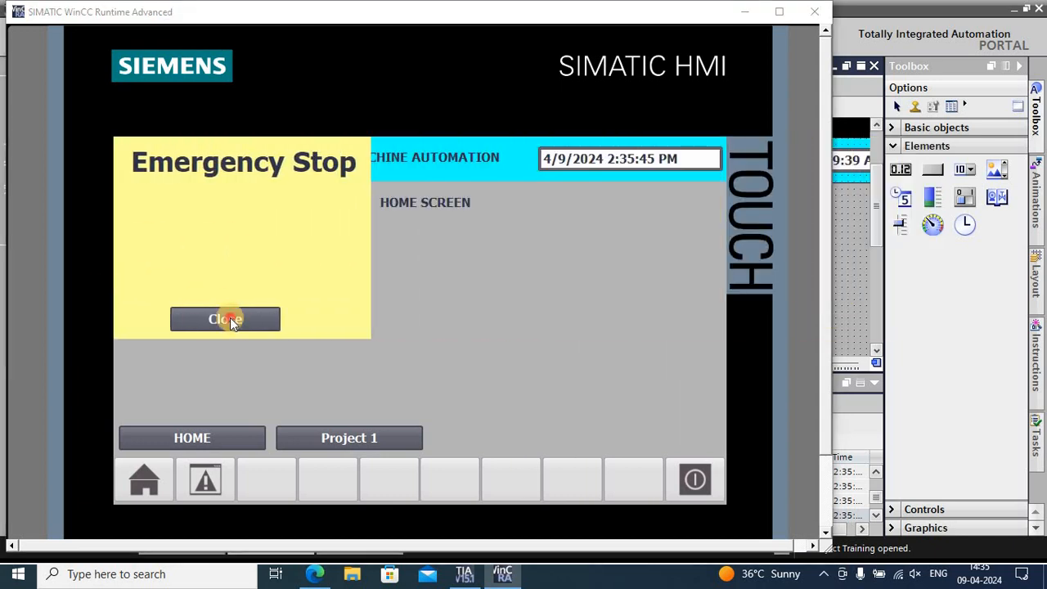
pyautogui.click(230, 318)
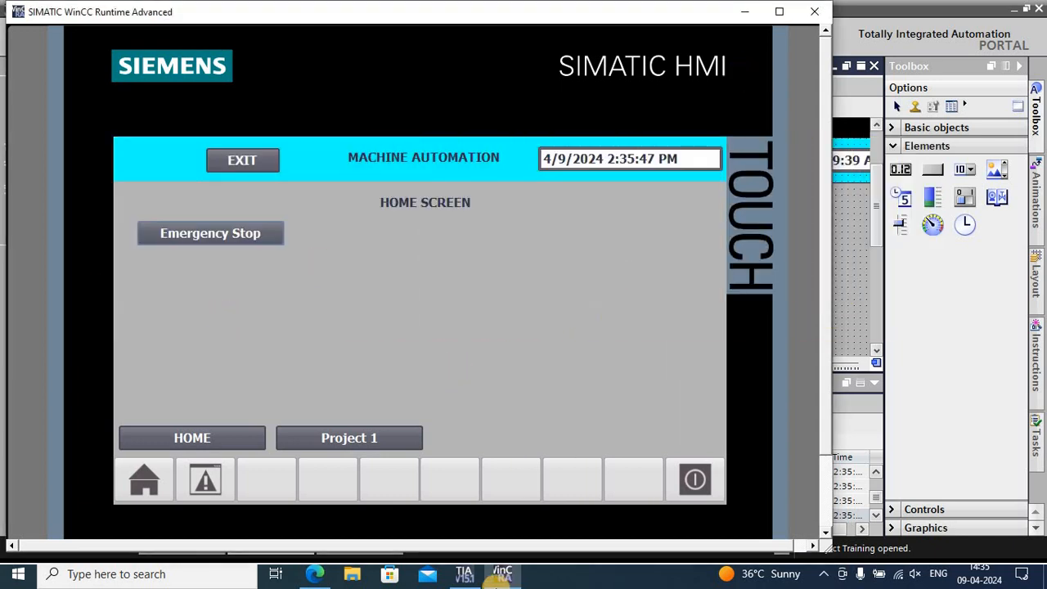
# Step: Return to TIA Portal and set the ShowPopupScreen animation on the Emergency Stop button's Click event to Bottom
pyautogui.click(464, 574)
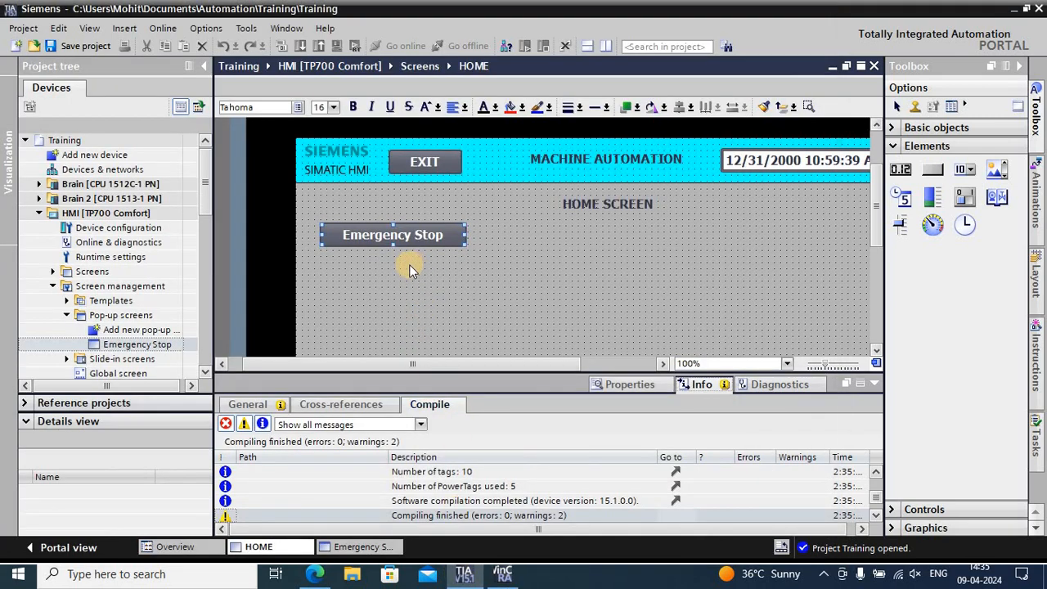
pyautogui.rightClick(412, 237)
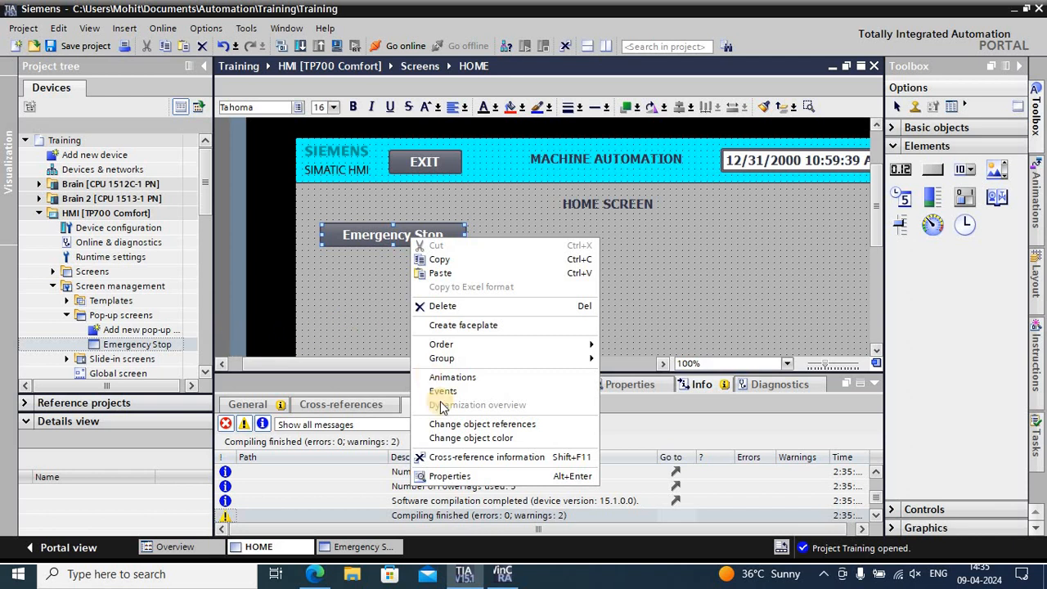
pyautogui.click(477, 483)
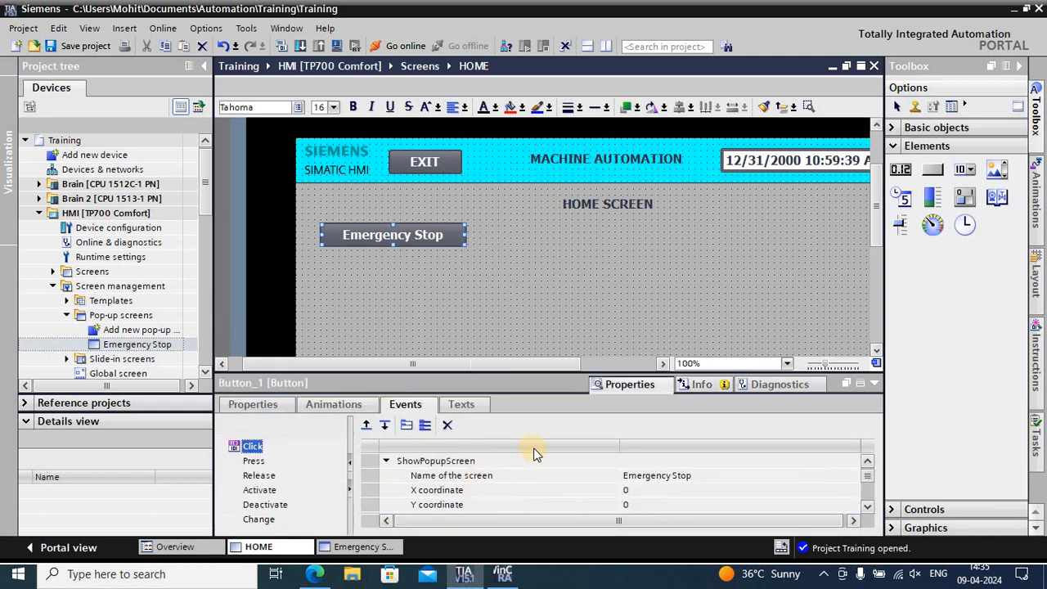
pyautogui.click(868, 507)
pyautogui.click(867, 507)
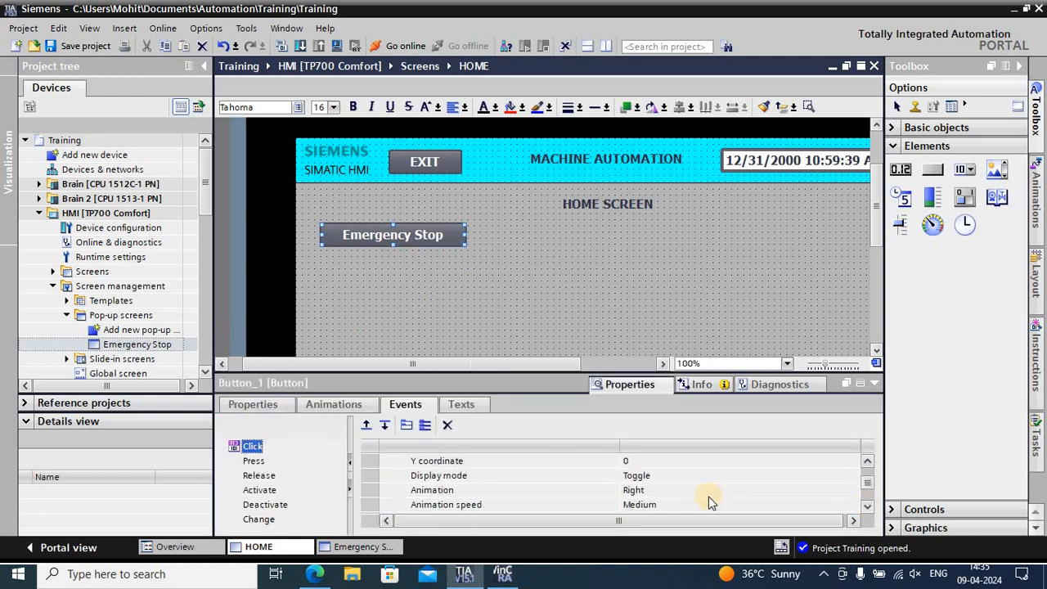
pyautogui.click(627, 490)
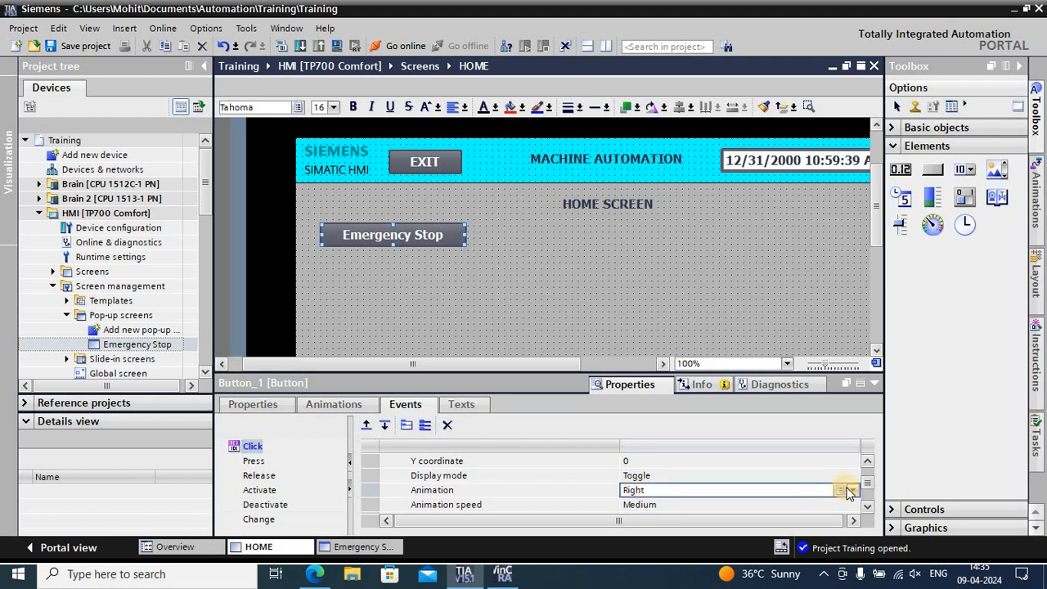
pyautogui.click(851, 491)
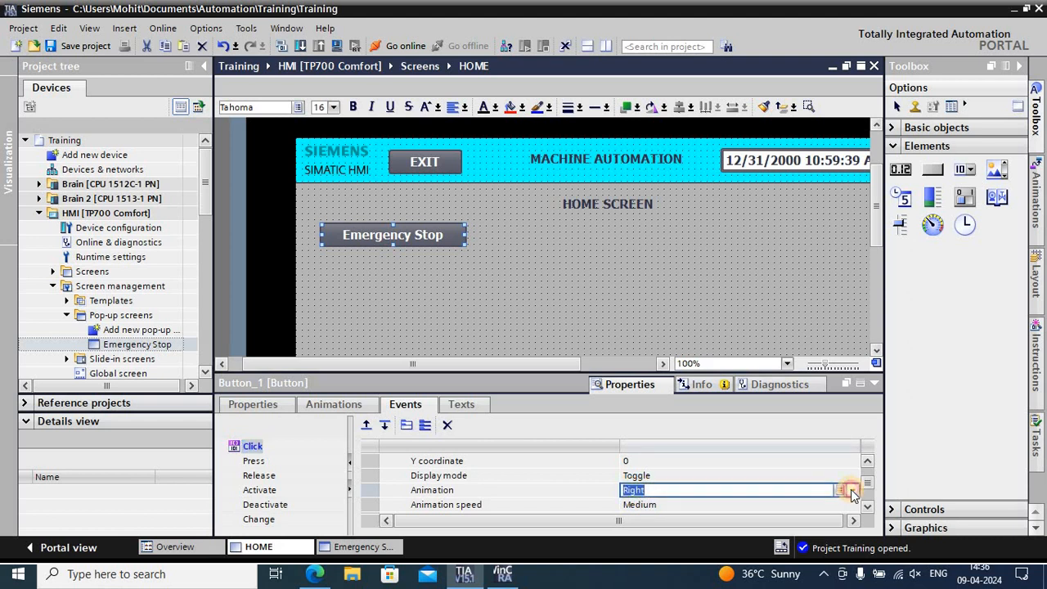
pyautogui.click(851, 490)
pyautogui.click(646, 479)
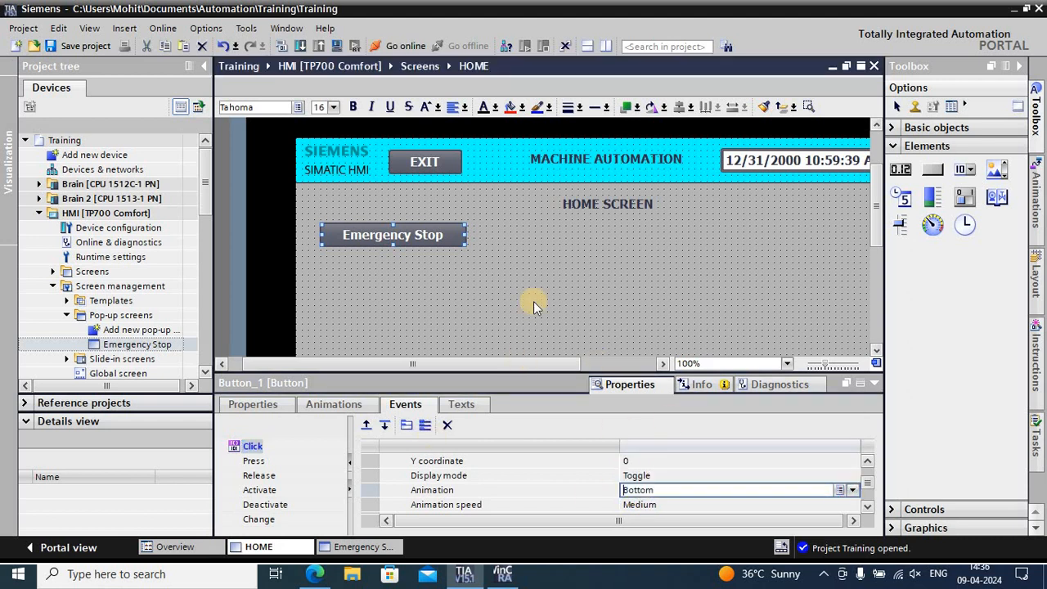
# Step: Simulate the HMI with the Bottom animation, open, close and reopen the Emergency Stop pop-up, and call the HOME screen while it is open
pyautogui.click(338, 46)
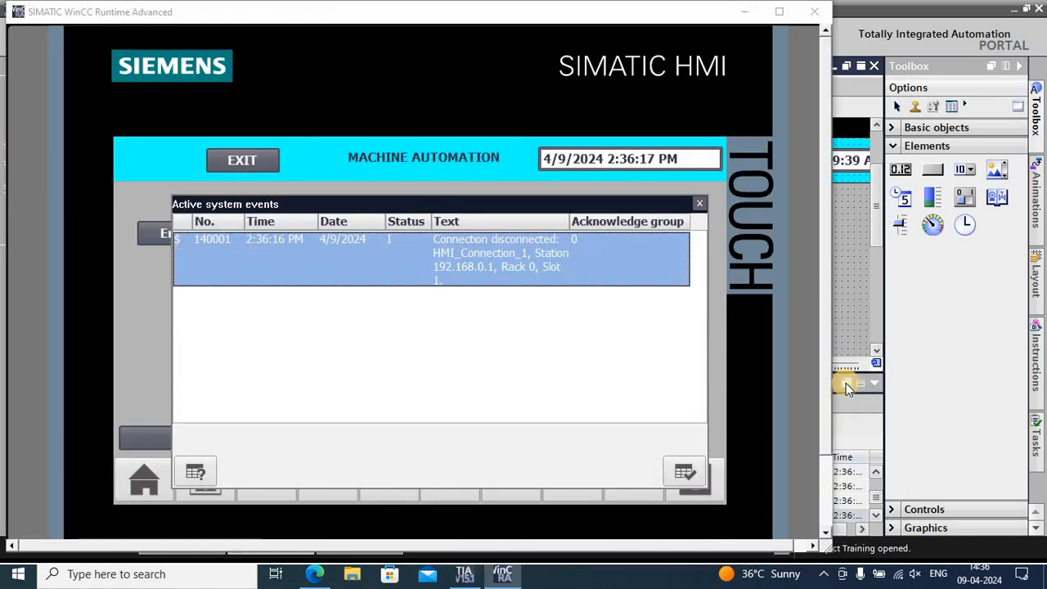
pyautogui.click(196, 234)
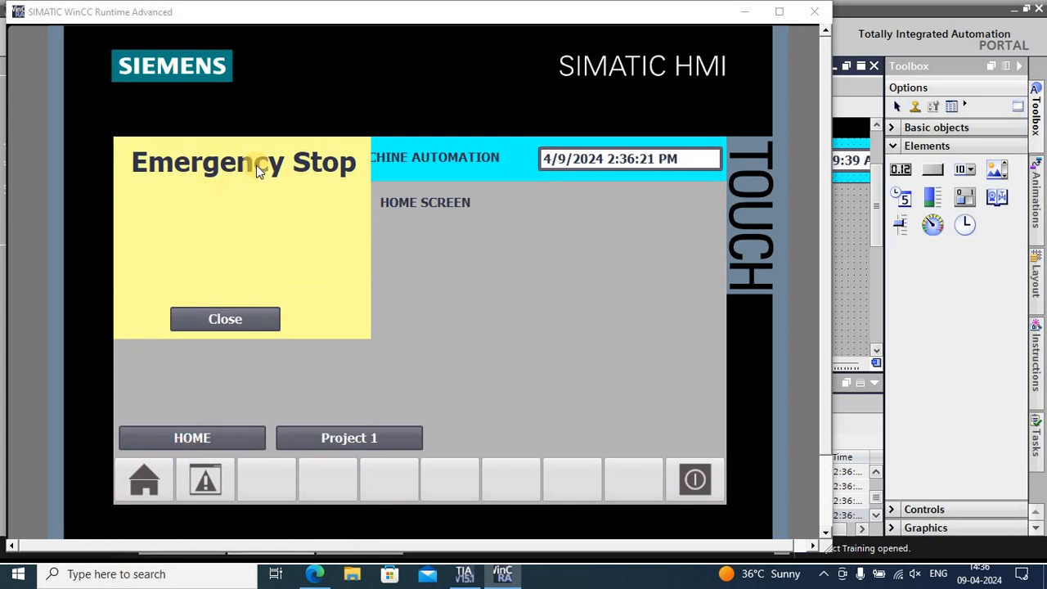
pyautogui.click(226, 320)
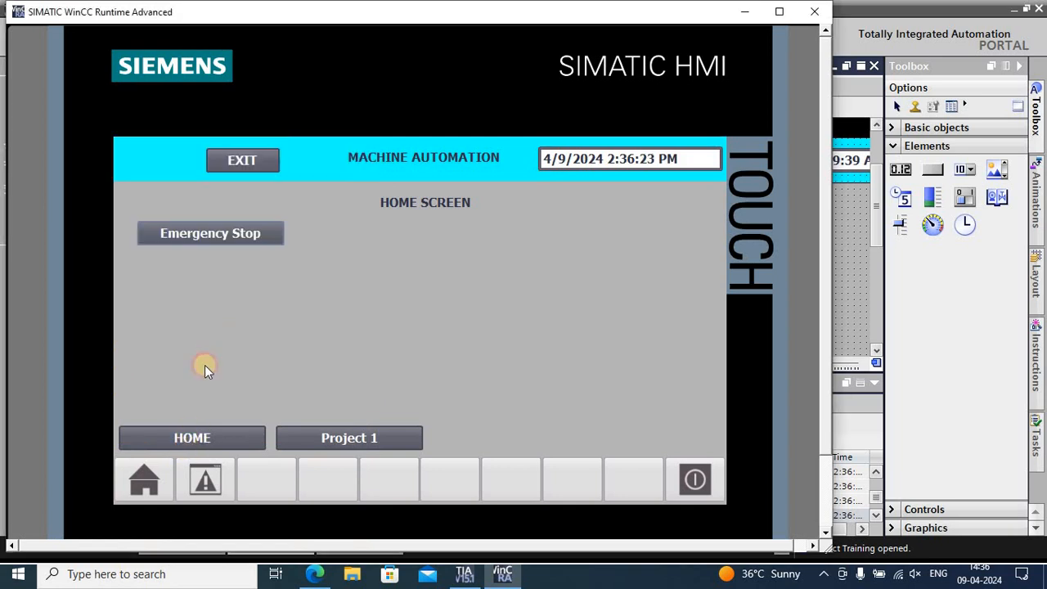
pyautogui.click(191, 234)
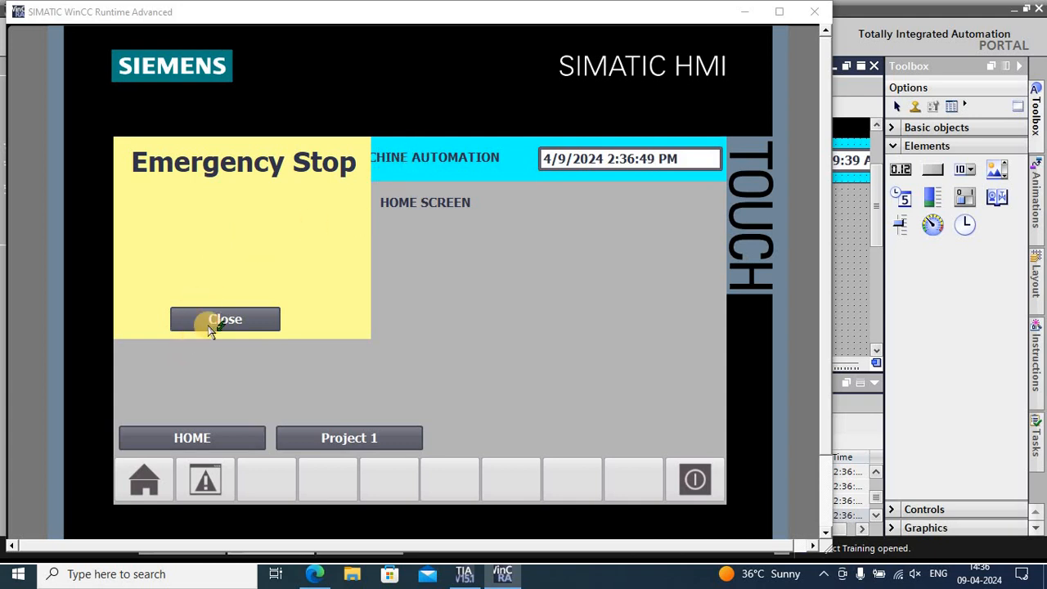
pyautogui.click(217, 439)
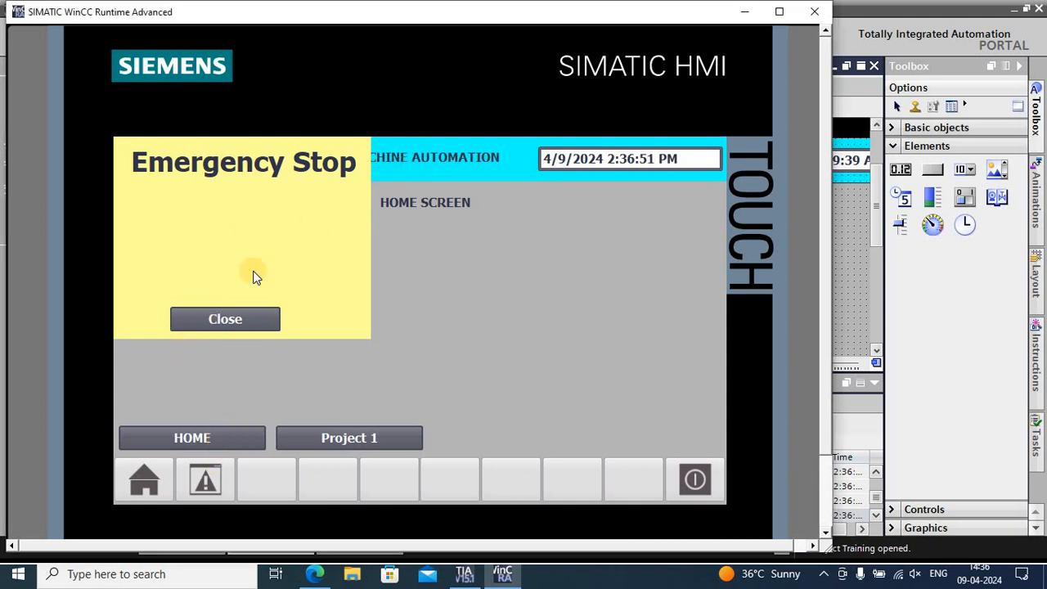